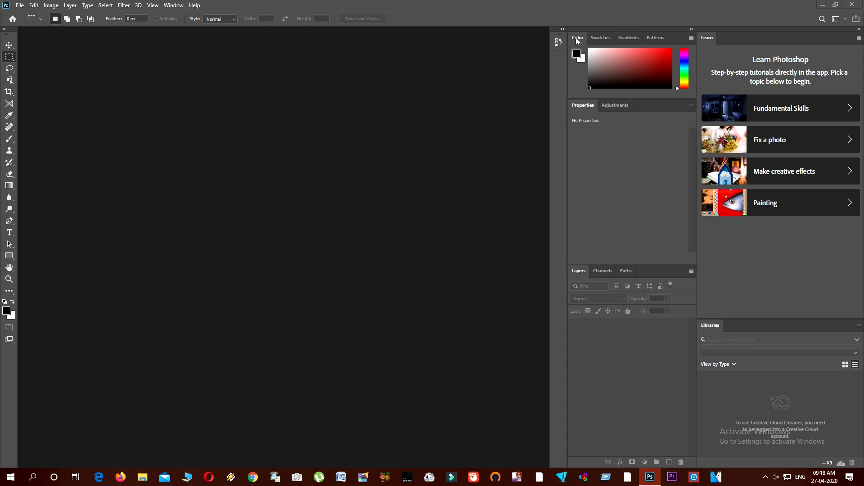
Try the 3D, Graphic and Web, Motion and Painting workspaces in turn
left_click(175, 5)
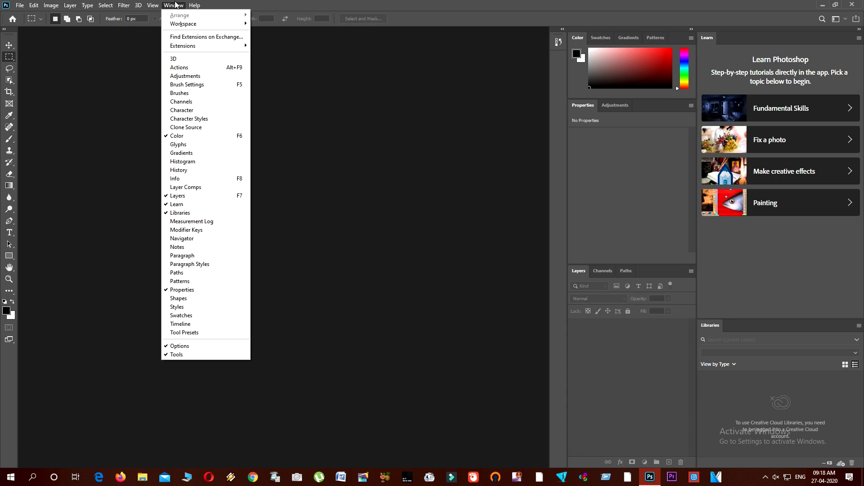
mouse_move(184, 24)
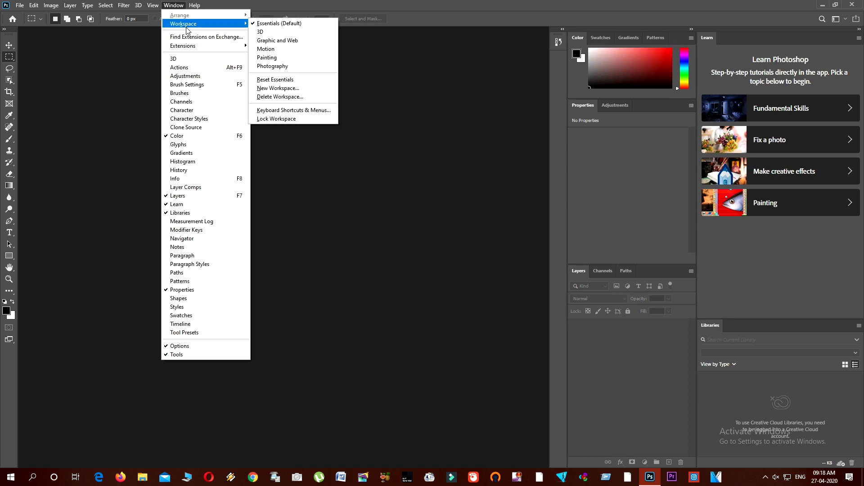
left_click(310, 33)
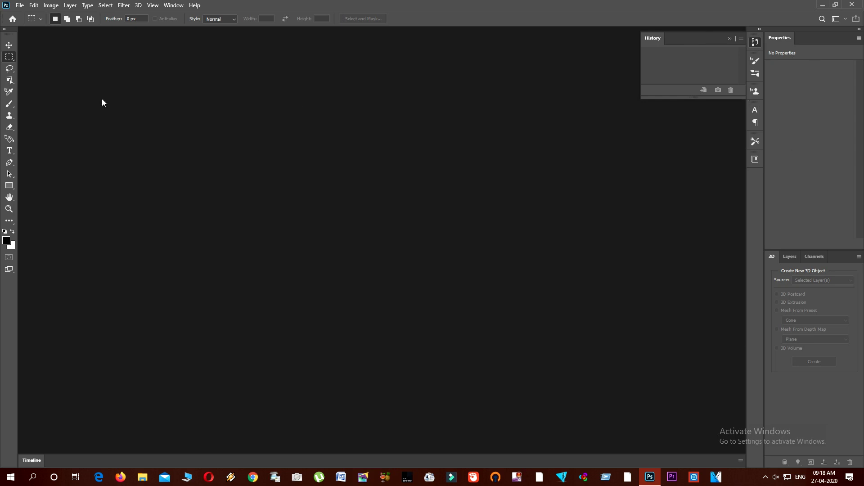
left_click(173, 5)
mouse_move(184, 23)
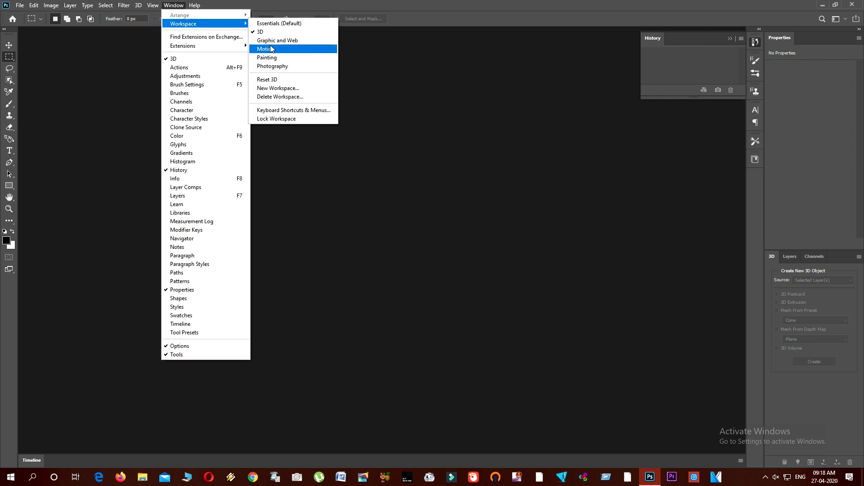
left_click(272, 44)
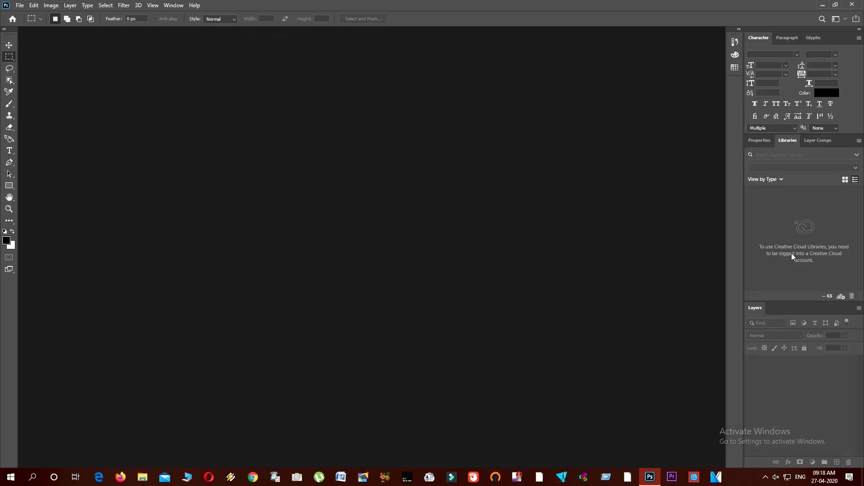
left_click(173, 5)
mouse_move(183, 24)
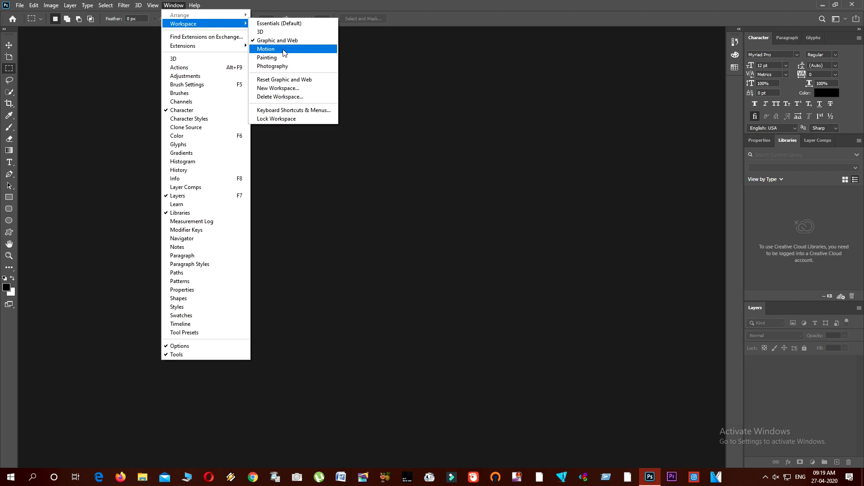
left_click(284, 50)
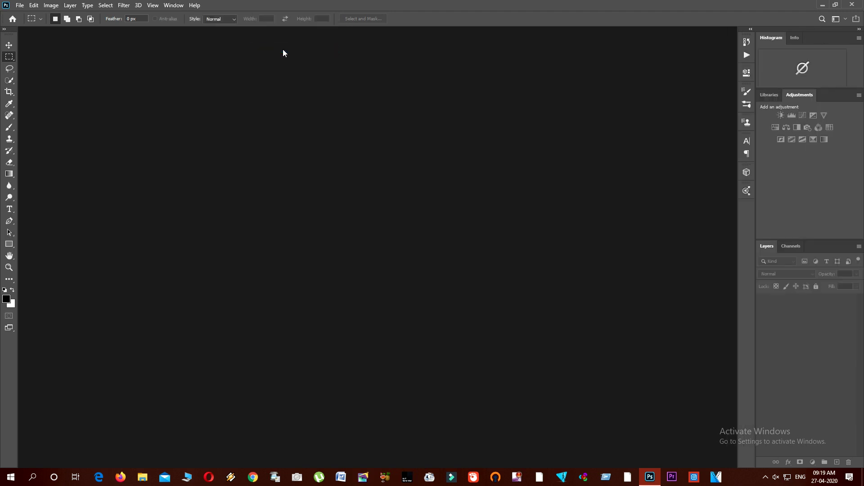
left_click(173, 5)
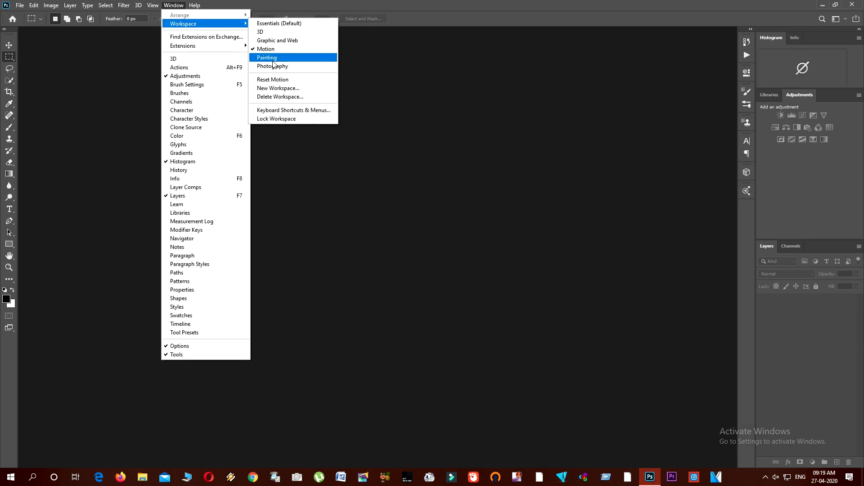
left_click(273, 67)
Switch to Photography, reset it, then return to Essentials (Default)
left_click(175, 6)
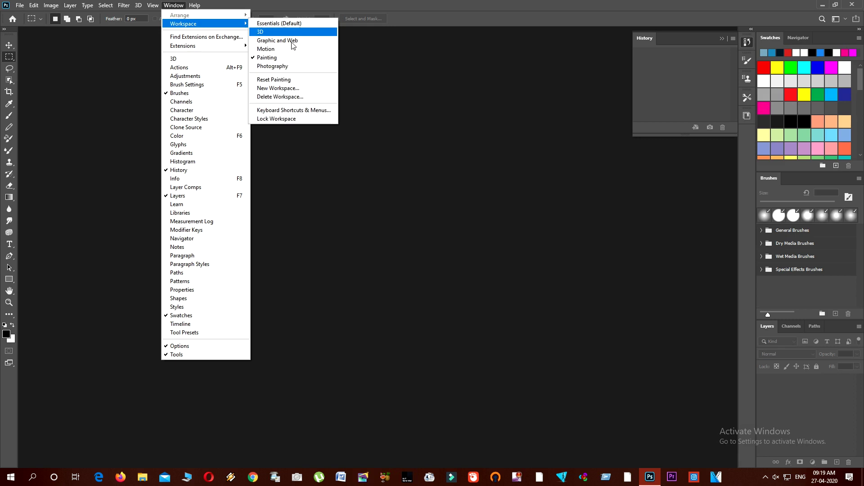
left_click(316, 67)
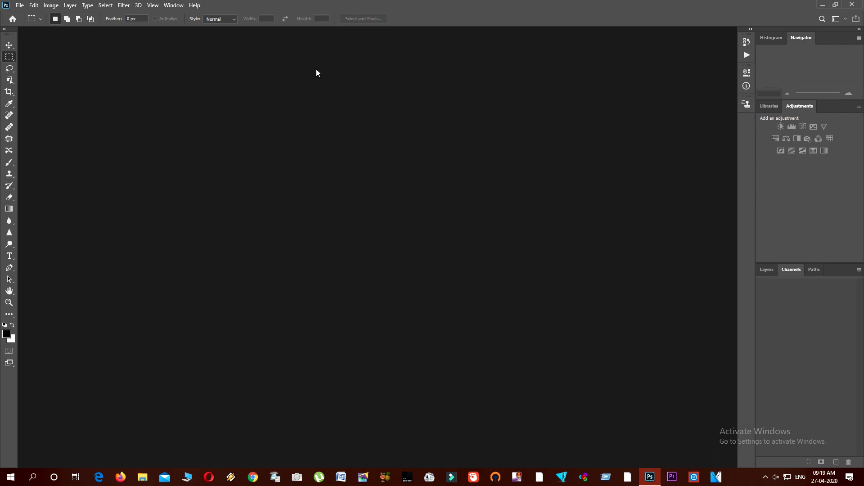
left_click(171, 8)
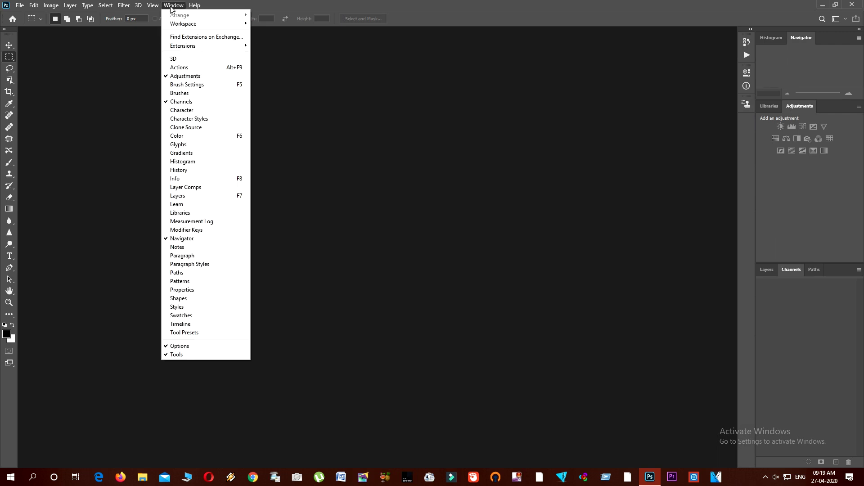
mouse_move(183, 23)
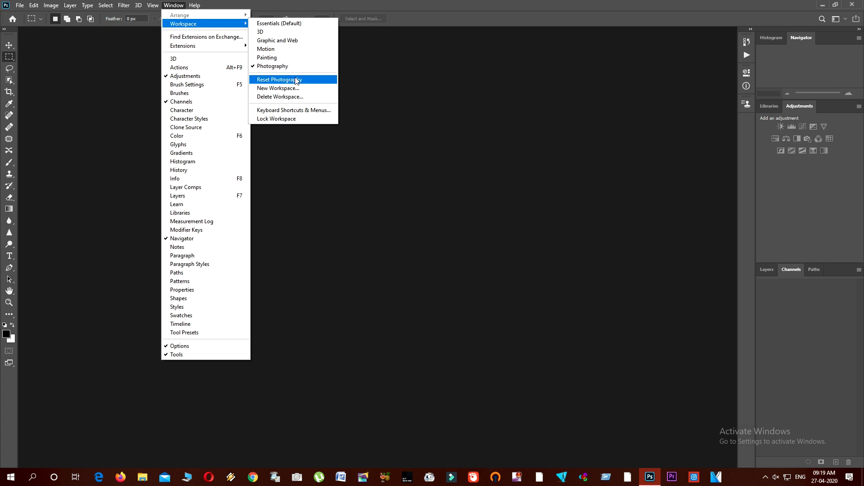
left_click(296, 79)
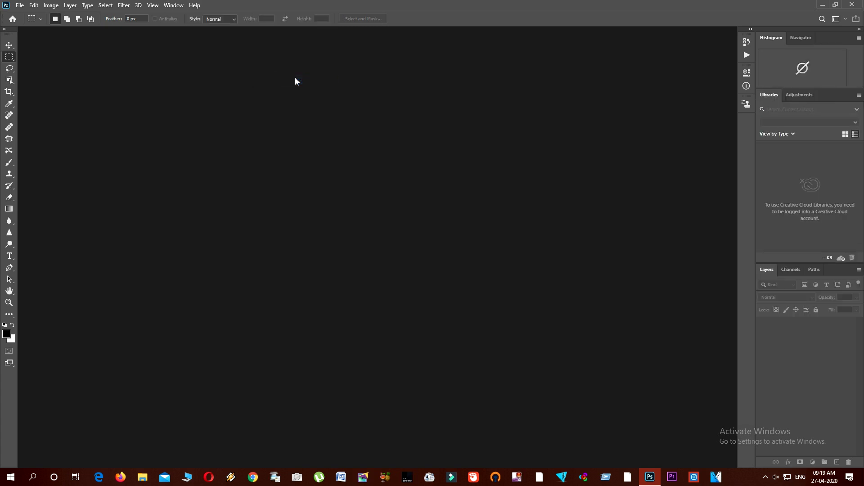
left_click(175, 5)
left_click(270, 24)
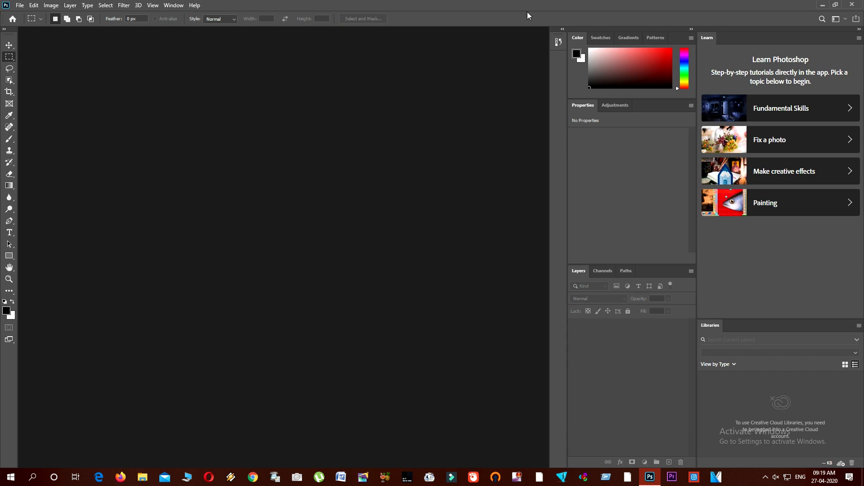
Float the right dock, then the Patterns, Color, Gradients, Swatches, Adjustments and Properties panels
left_click_drag(557, 33, 635, 116)
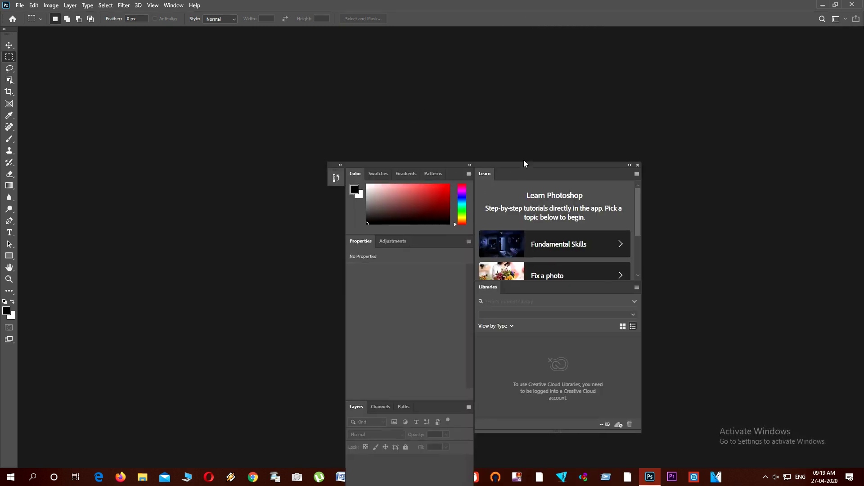
left_click_drag(458, 116, 167, 178)
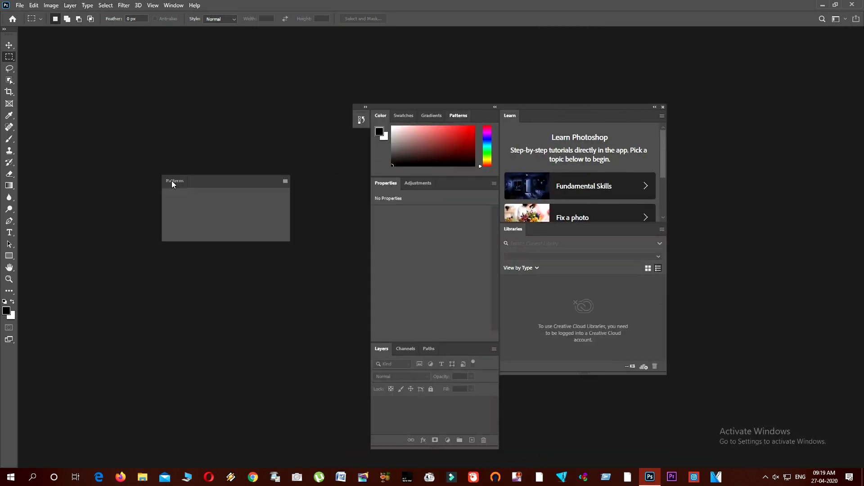
left_click_drag(381, 115, 263, 155)
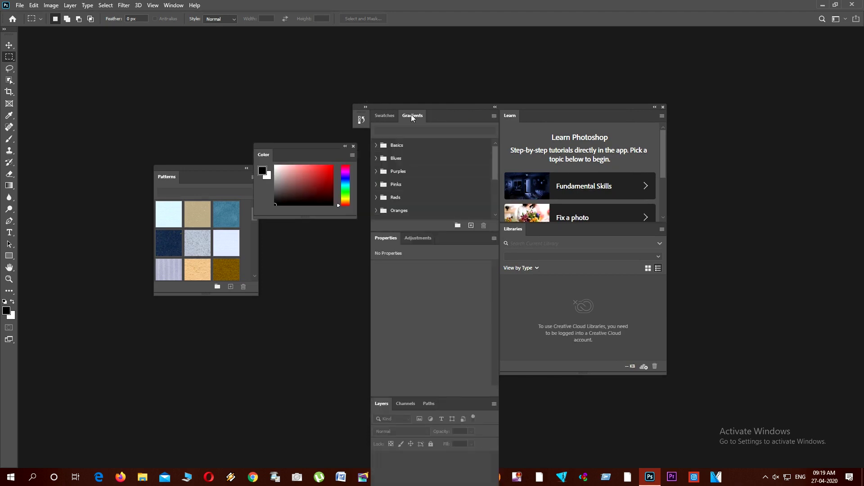
left_click_drag(412, 115, 617, 103)
left_click_drag(386, 118, 140, 119)
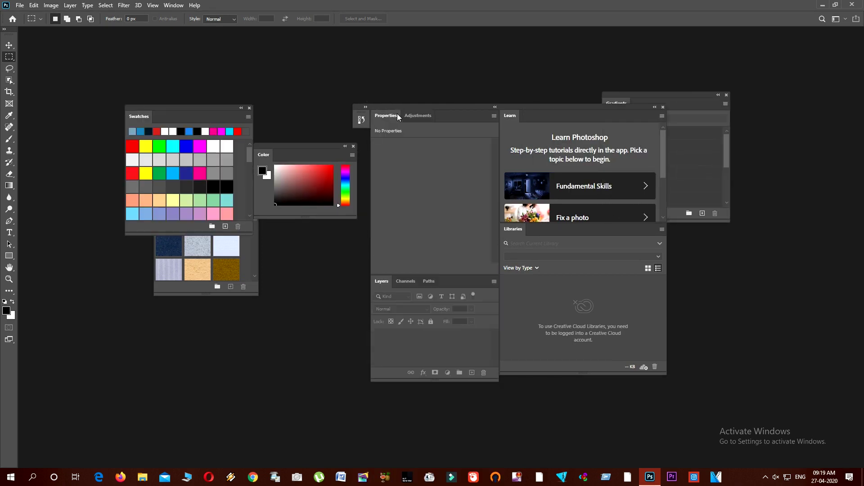
left_click_drag(418, 116, 406, 347)
left_click_drag(386, 116, 260, 288)
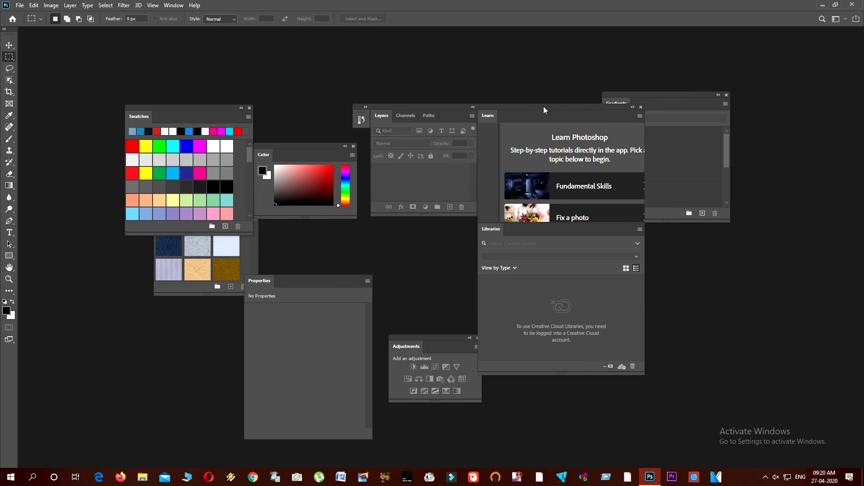
Float Learn, Paths, Channels, Libraries, Layers, History, the Tools bar and the Options bar
left_click_drag(536, 116, 621, 280)
left_click_drag(430, 115, 539, 287)
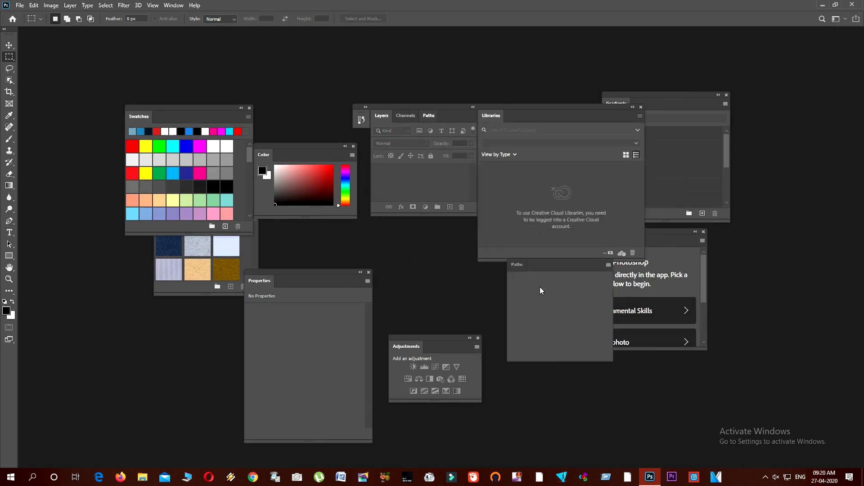
left_click_drag(407, 115, 486, 306)
left_click_drag(525, 117, 782, 148)
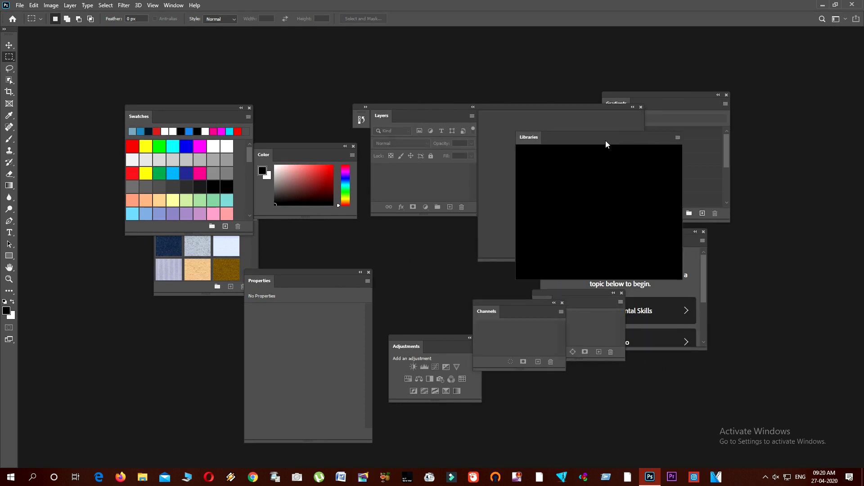
left_click_drag(427, 115, 539, 86)
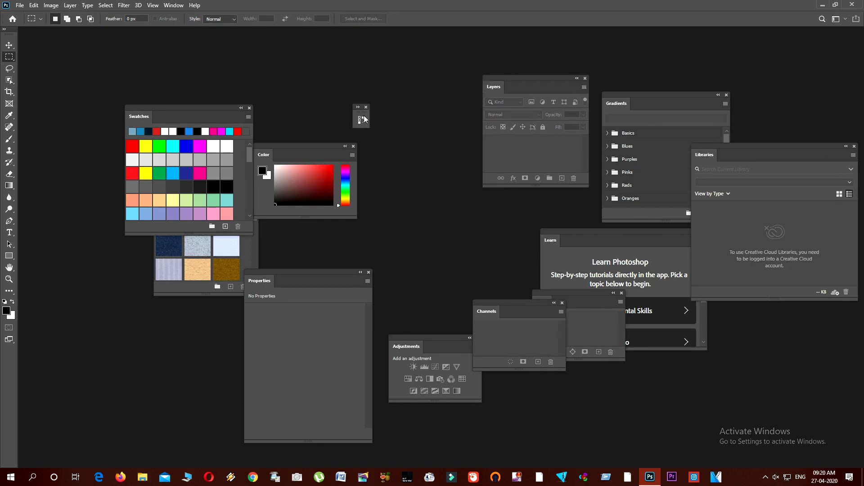
left_click_drag(364, 116, 464, 137)
left_click_drag(6, 29, 148, 68)
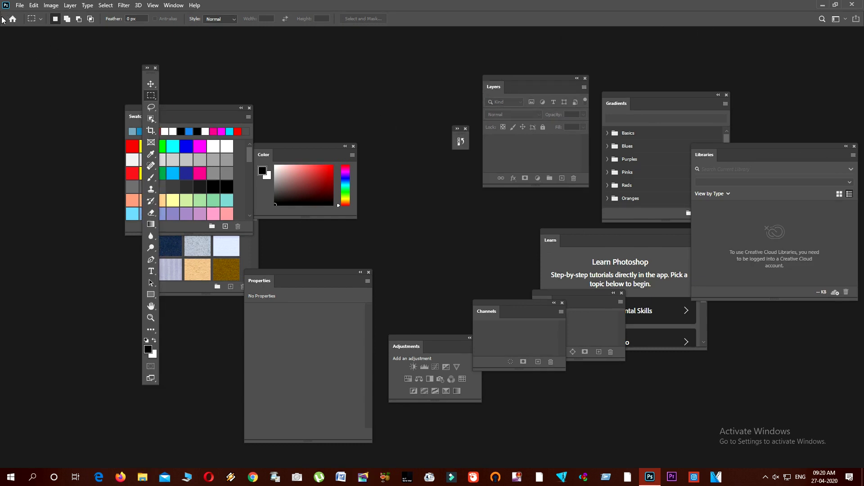
left_click_drag(4, 20, 400, 153)
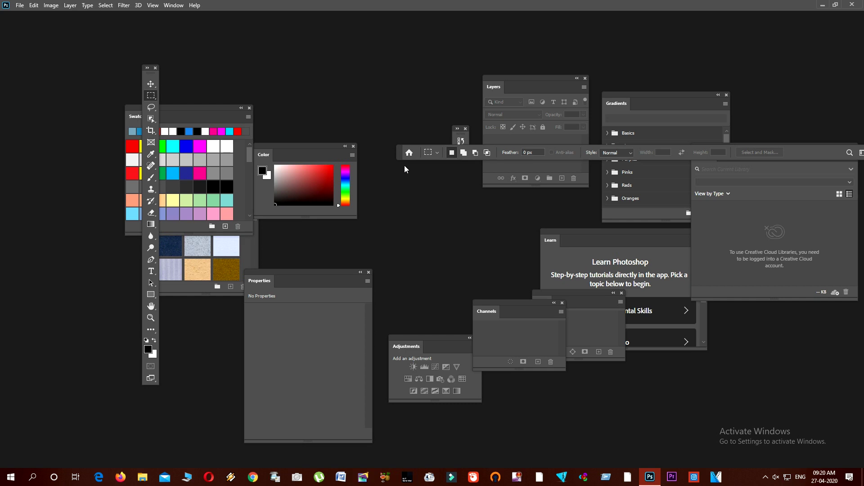
Reset Essentials to re-dock every panel, then show the Swatches grid
left_click(173, 7)
mouse_move(168, 40)
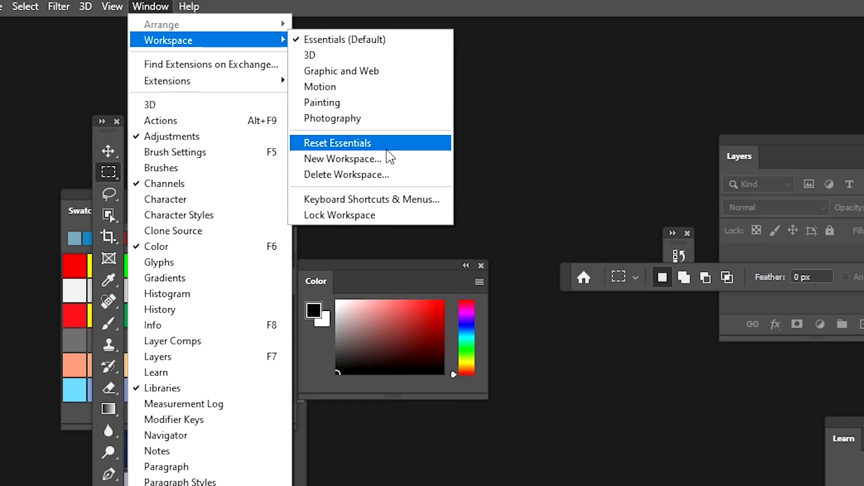
left_click(386, 149)
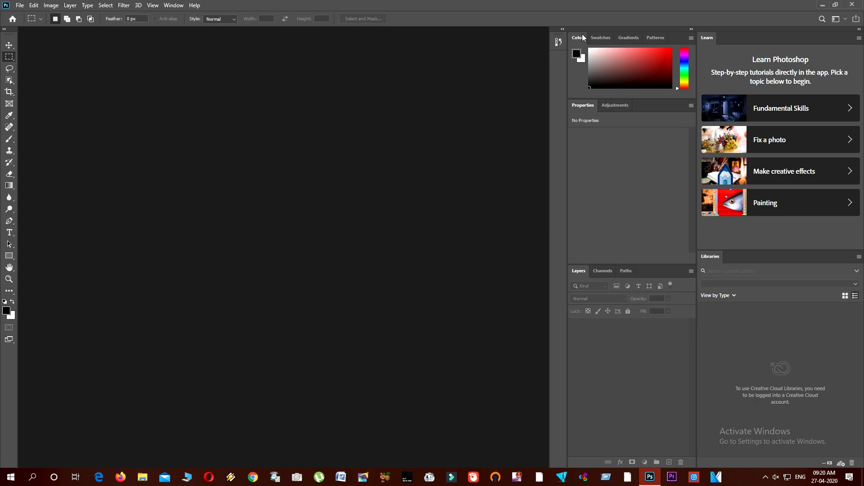
left_click(597, 39)
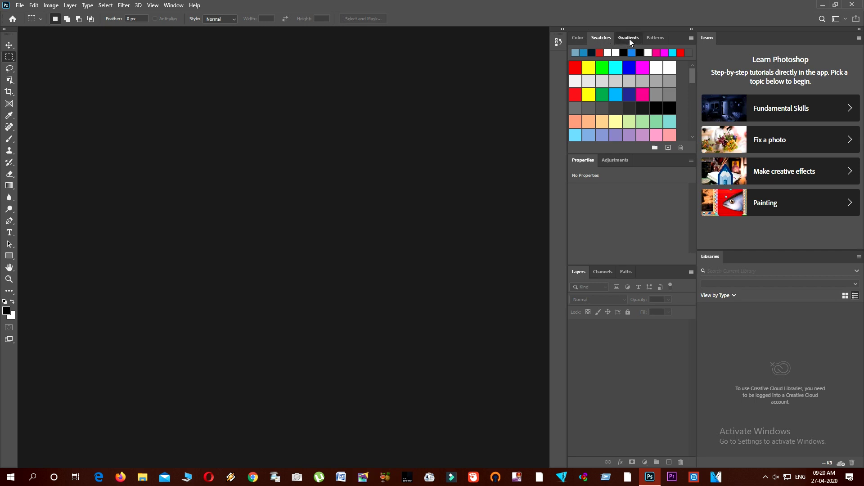
Float and close the Gradients panel and the Color/Swatches/Patterns group
left_click_drag(629, 38, 598, 200)
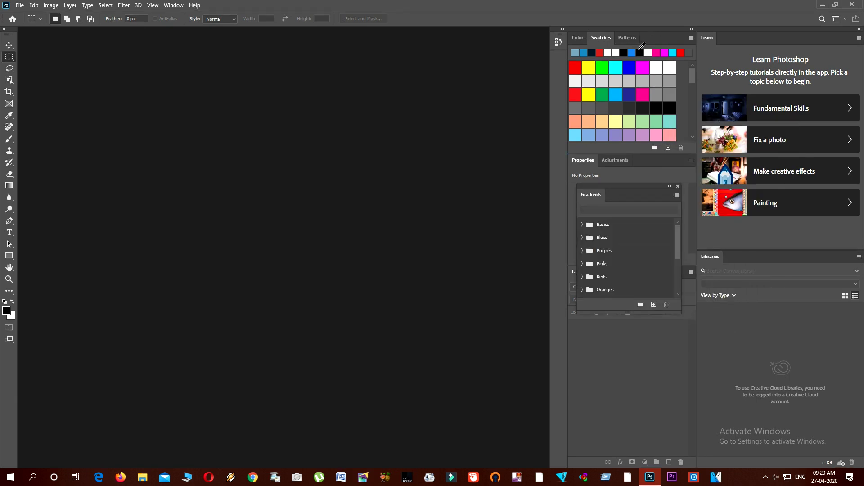
mouse_move(653, 37)
left_mouse_down()
mouse_move(692, 180)
mouse_move(430, 153)
left_mouse_up()
left_click(459, 150)
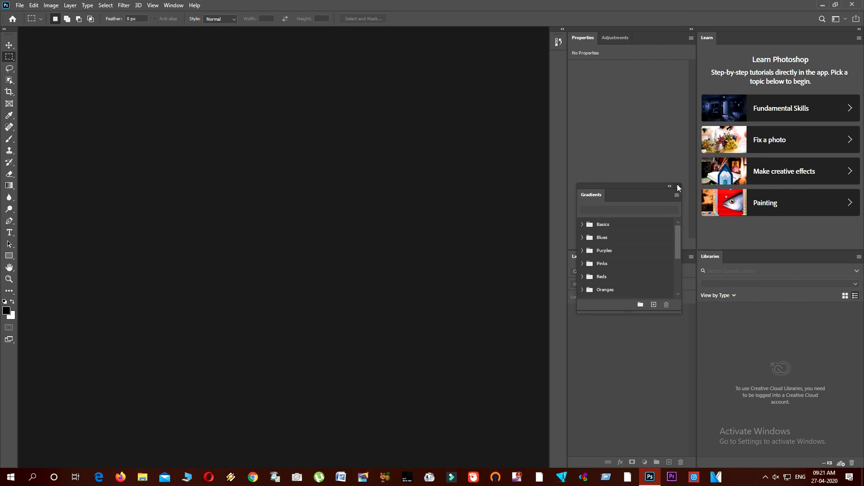
left_click(679, 186)
Collapse the Properties/Layers and Libraries docks, close Learn, and reset Essentials
left_click(689, 29)
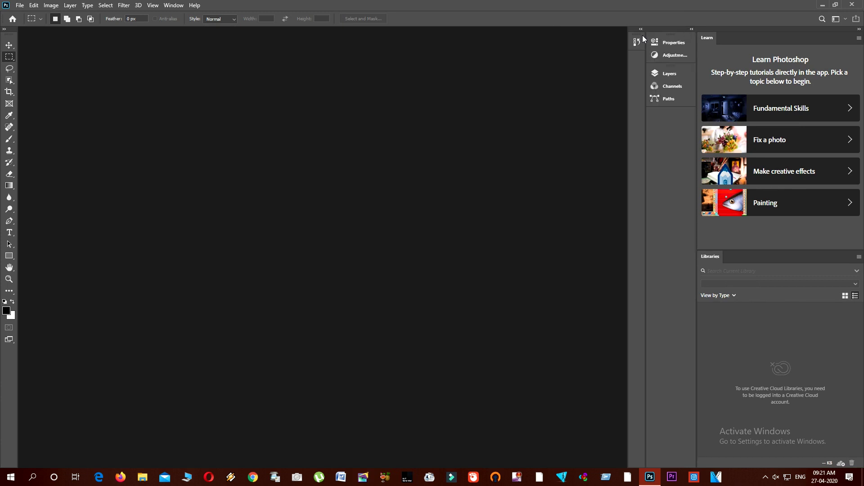
left_click_drag(752, 39, 409, 159)
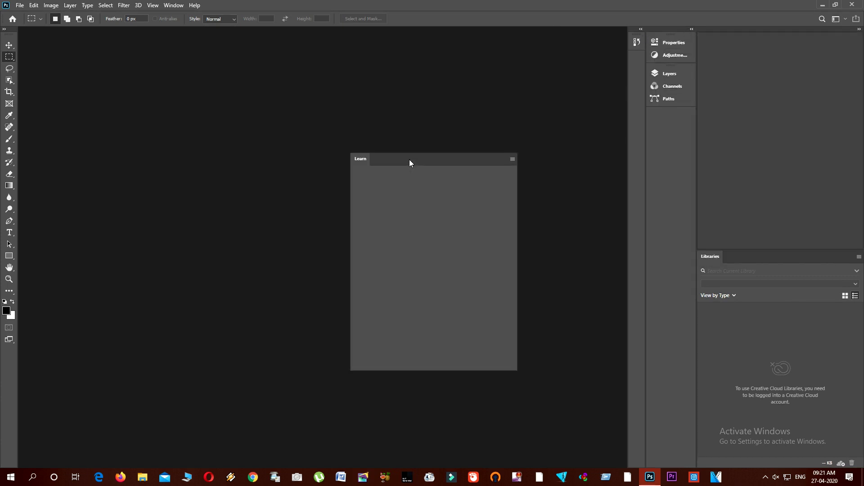
left_click(514, 151)
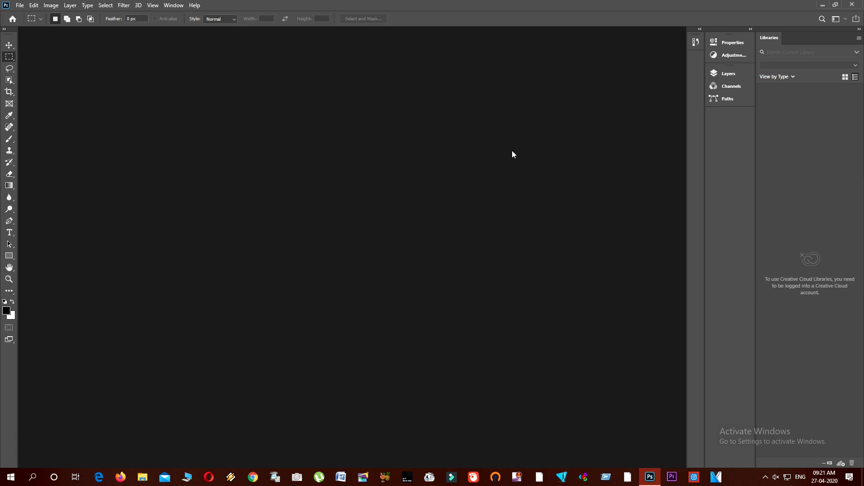
left_click(859, 29)
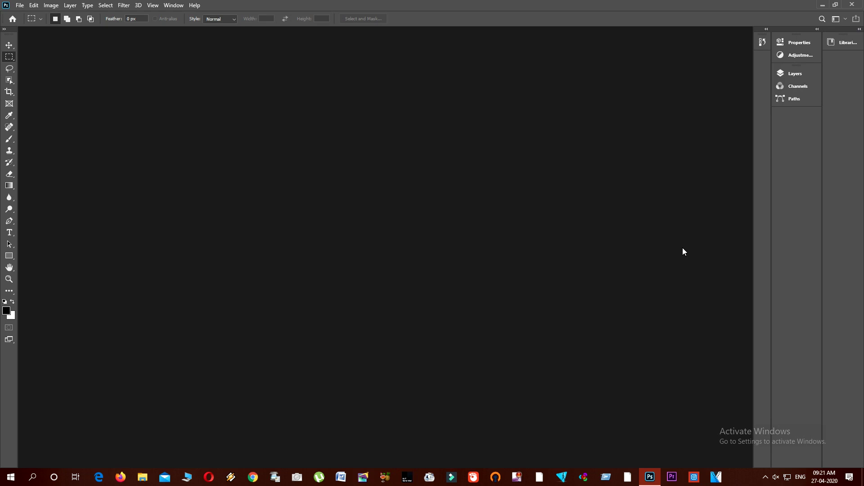
left_click(169, 6)
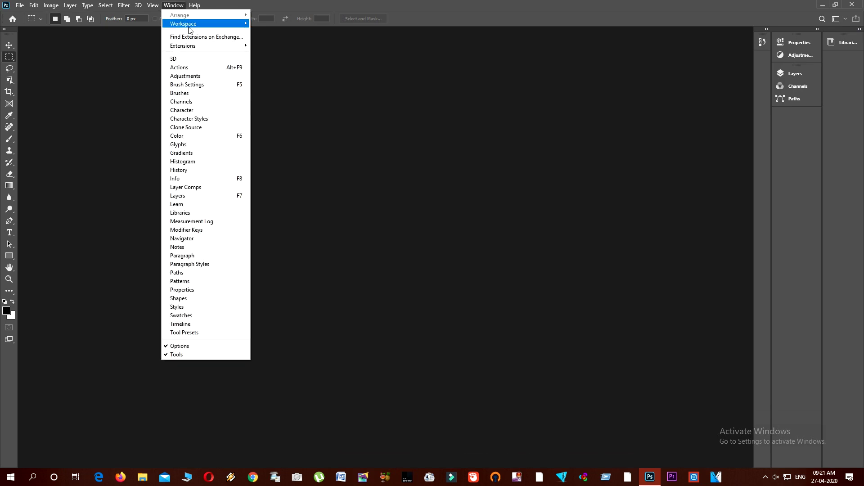
mouse_move(183, 23)
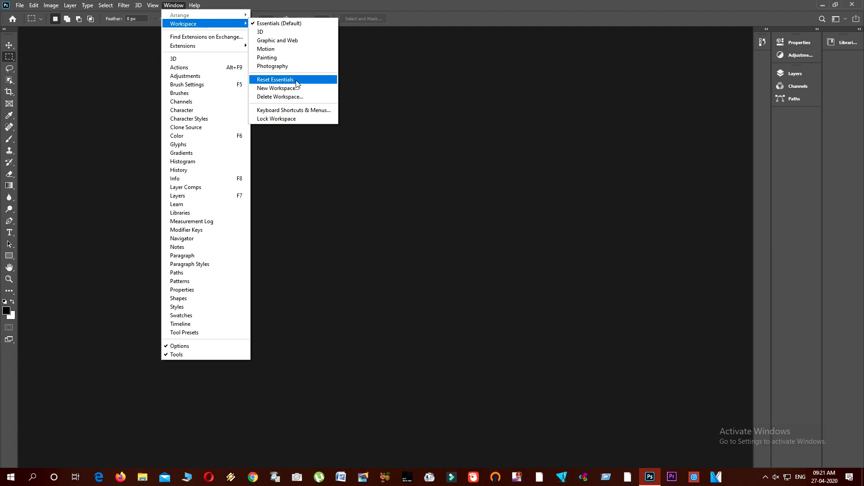
left_click(670, 182)
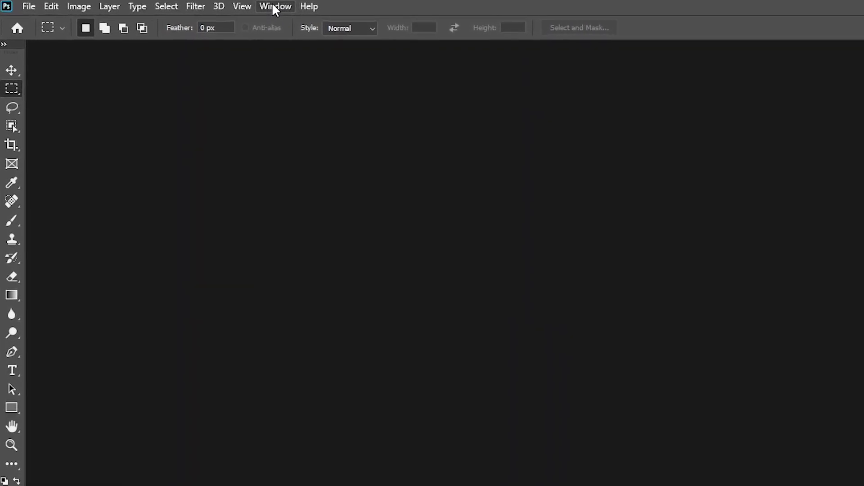
Save workspace 'Keima duh dan' including keyboard shortcuts and the toolbar
left_click(275, 6)
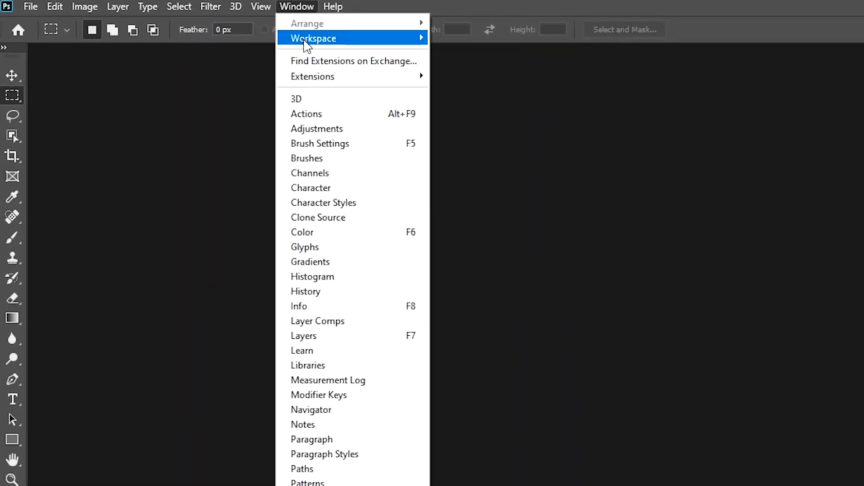
mouse_move(313, 38)
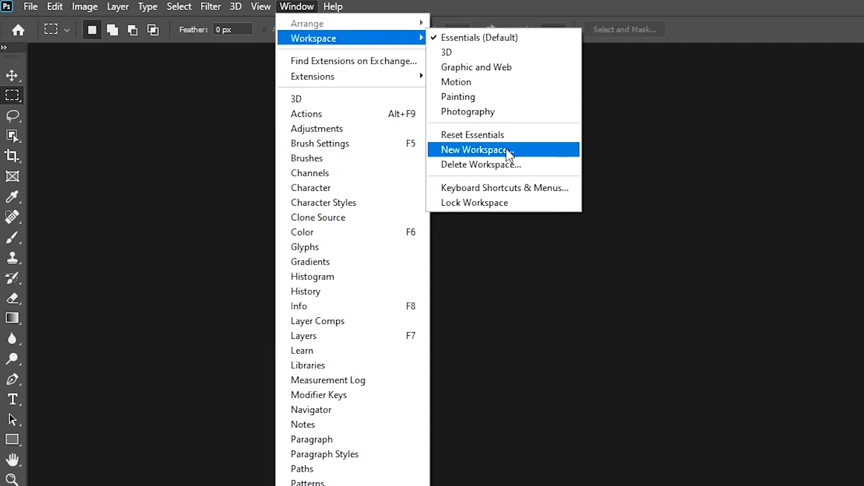
left_click(506, 149)
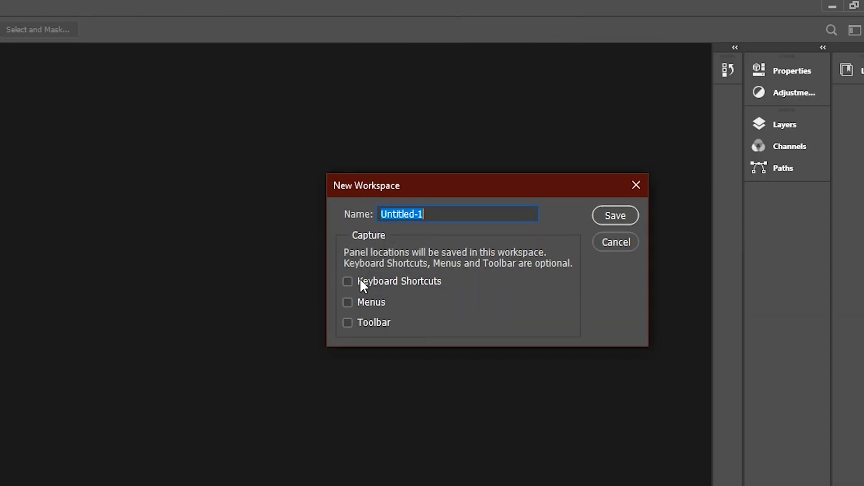
left_click(362, 280)
left_click(365, 317)
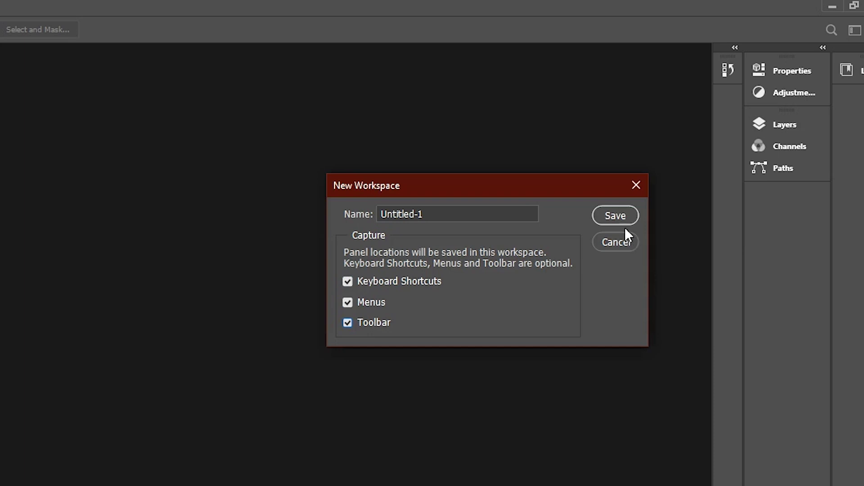
left_click_drag(496, 211, 258, 214)
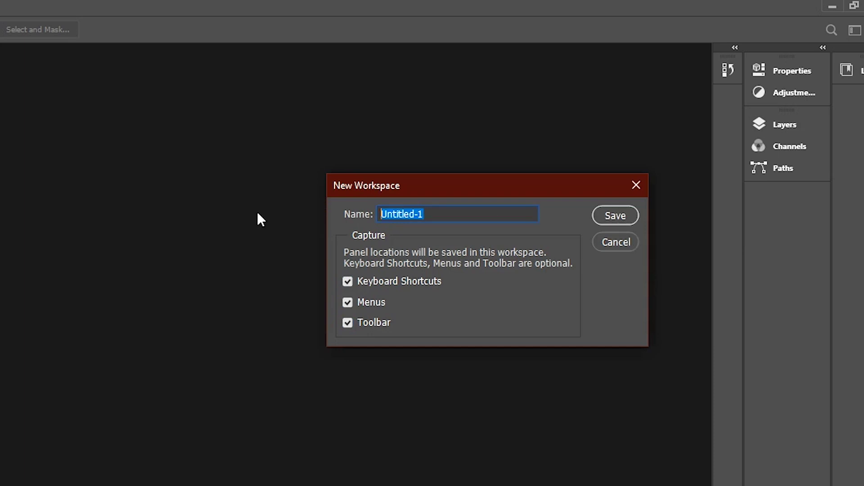
type("Keima")
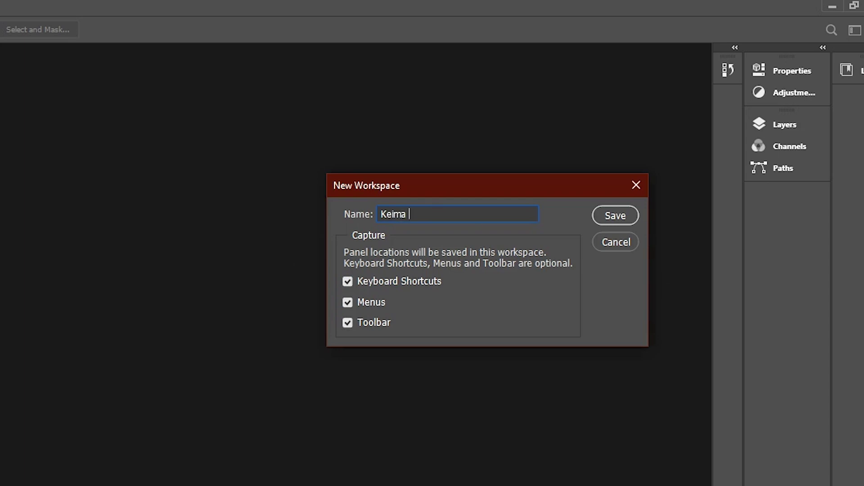
type(" duh dan")
left_click(624, 216)
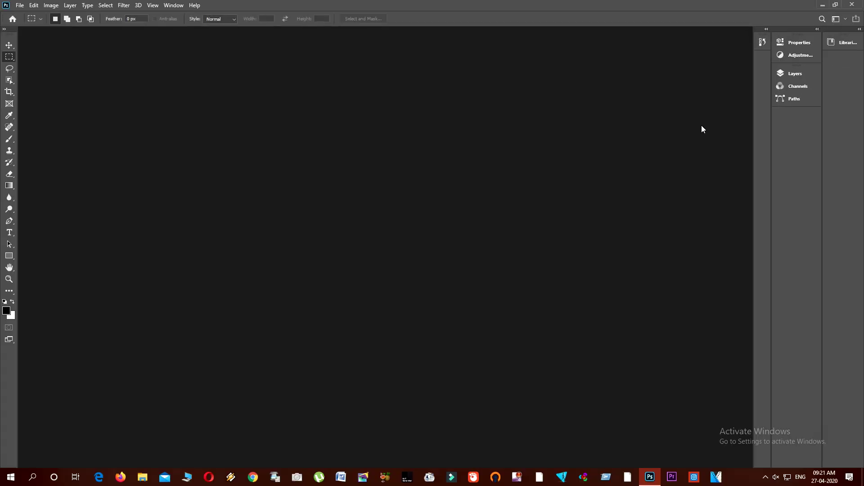
Switch to Essentials (Default) and reset its panels
left_click(165, 5)
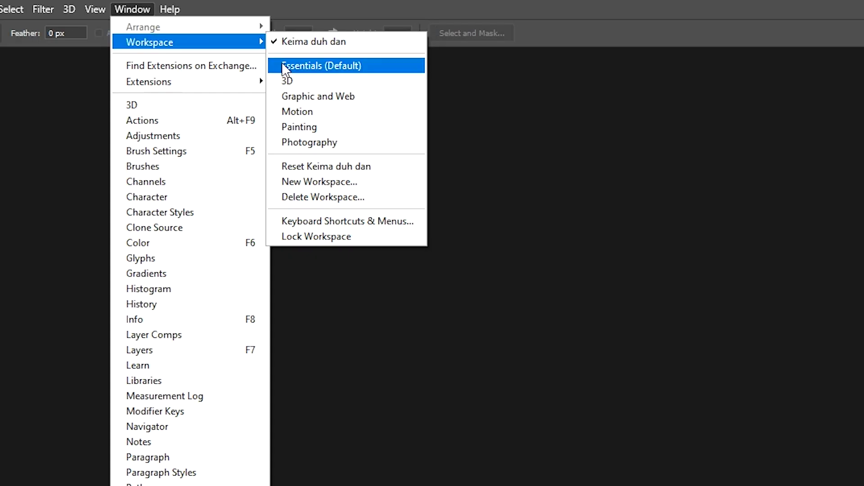
mouse_move(149, 42)
left_click(285, 68)
left_click(129, 10)
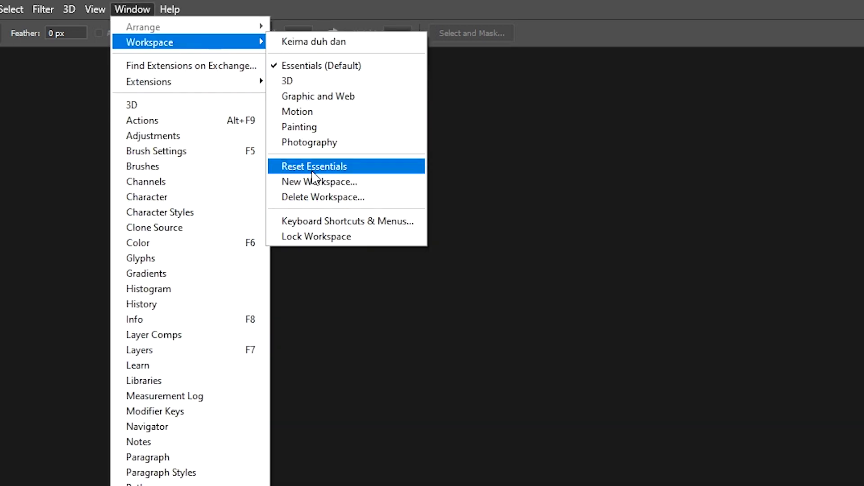
left_click(312, 171)
left_click(124, 11)
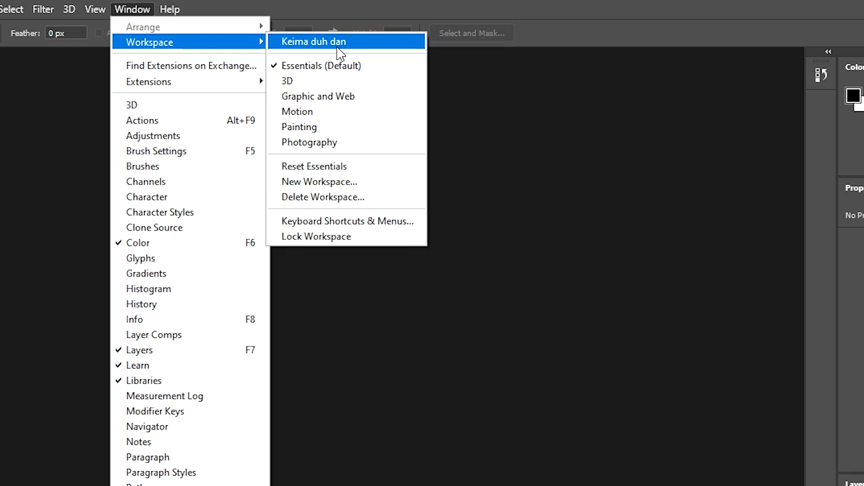
Cancel a new workspace and switch to the Keima duh dan workspace
left_click(345, 184)
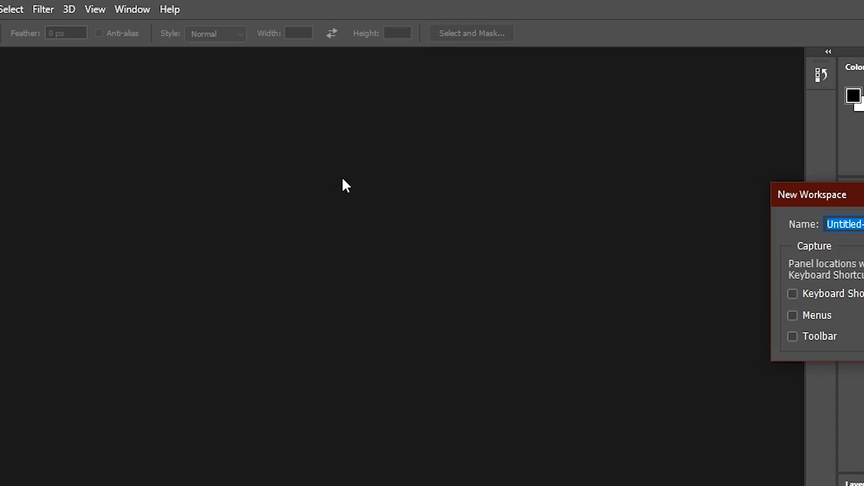
key("Escape")
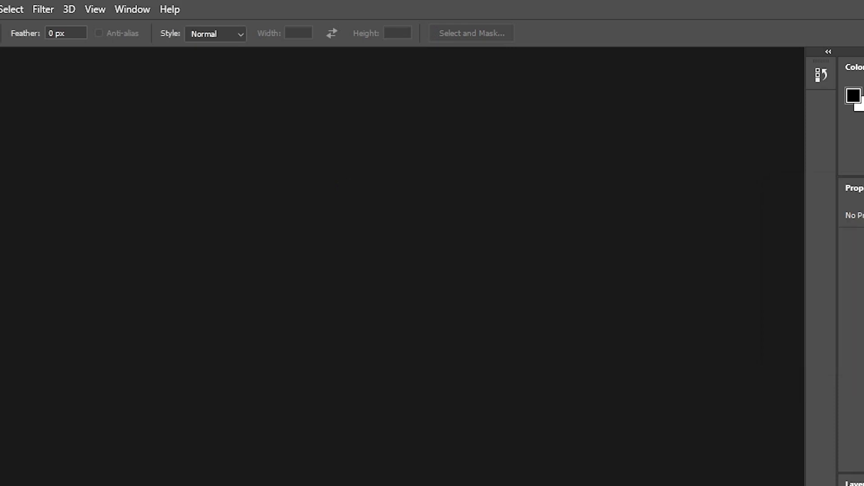
left_click(125, 8)
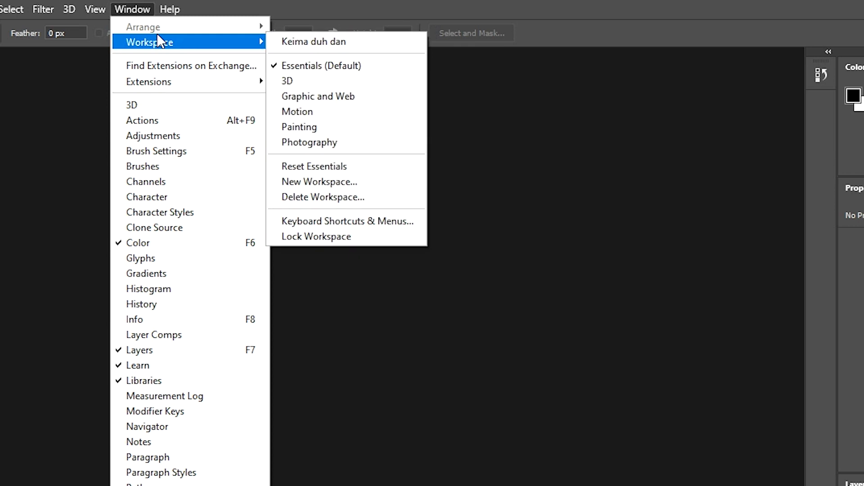
mouse_move(150, 42)
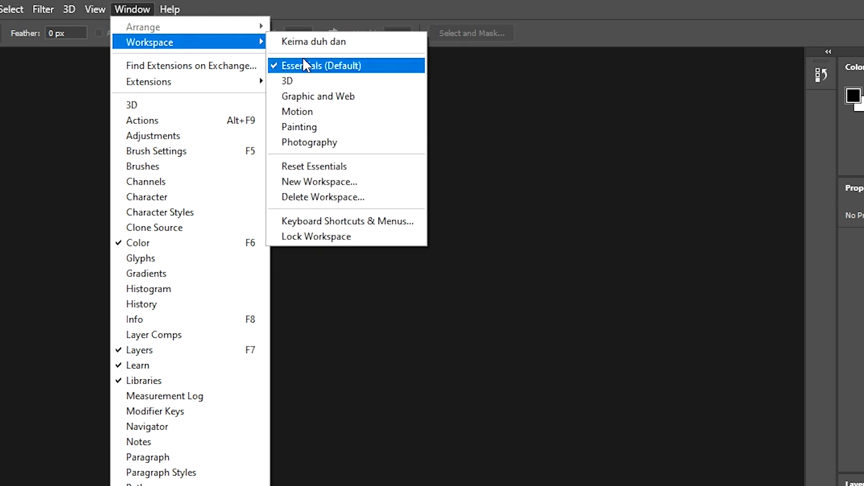
left_click(323, 43)
left_click(132, 7)
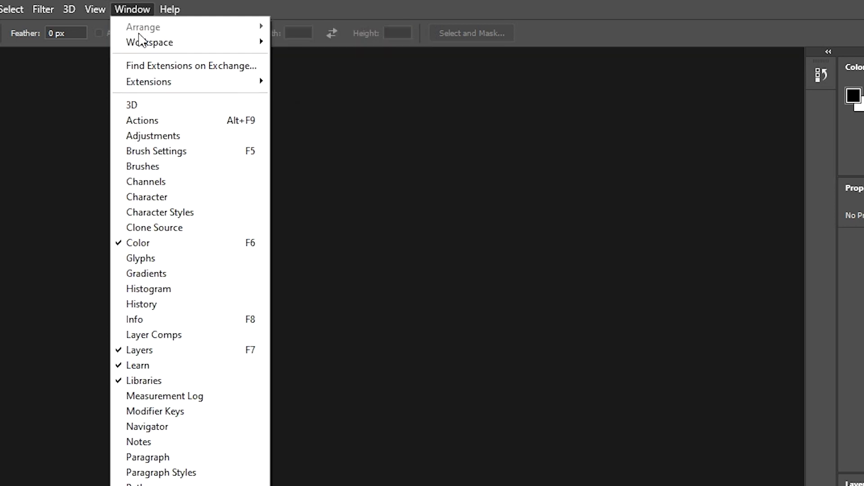
left_click(291, 42)
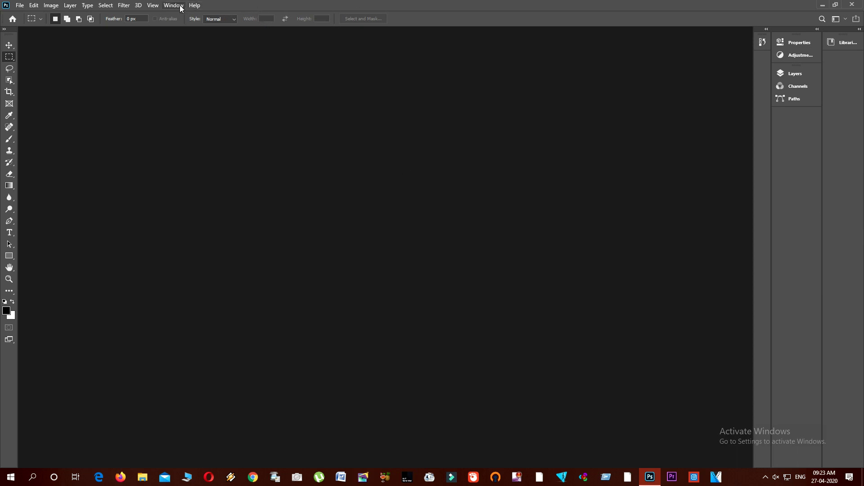
Float the right panel dock, then reset Keima duh dan to re-dock it
left_click_drag(803, 28, 740, 49)
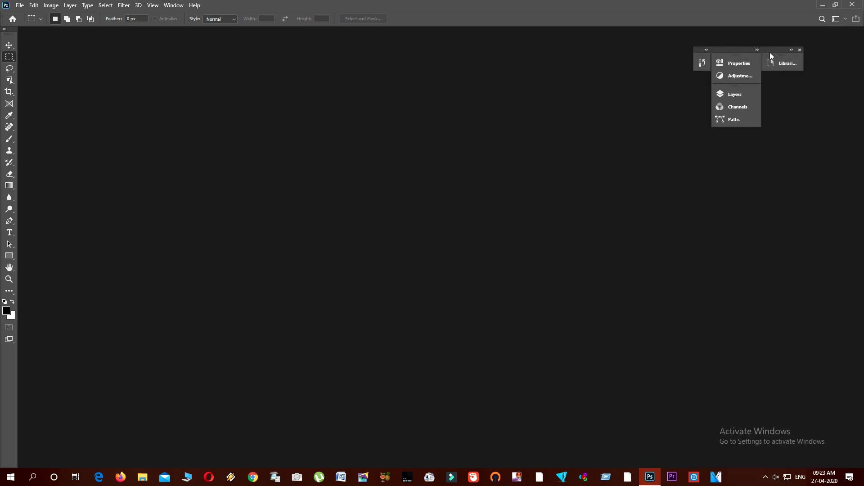
left_click(173, 5)
mouse_move(183, 24)
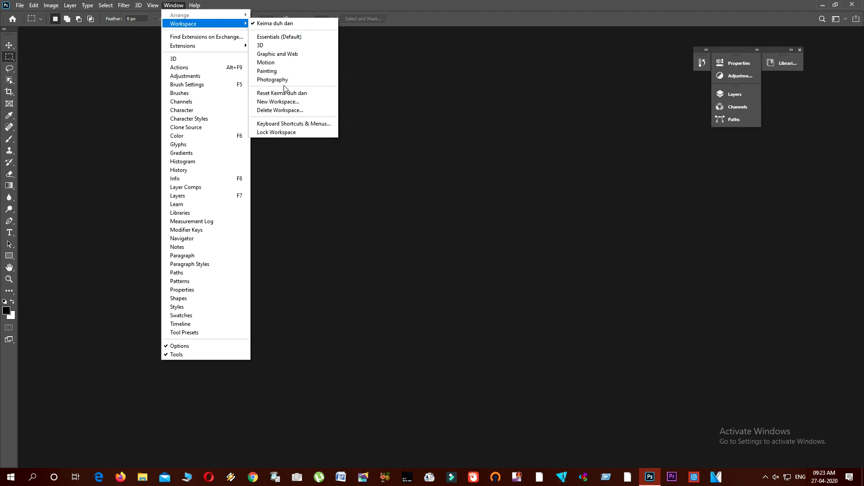
left_click(288, 94)
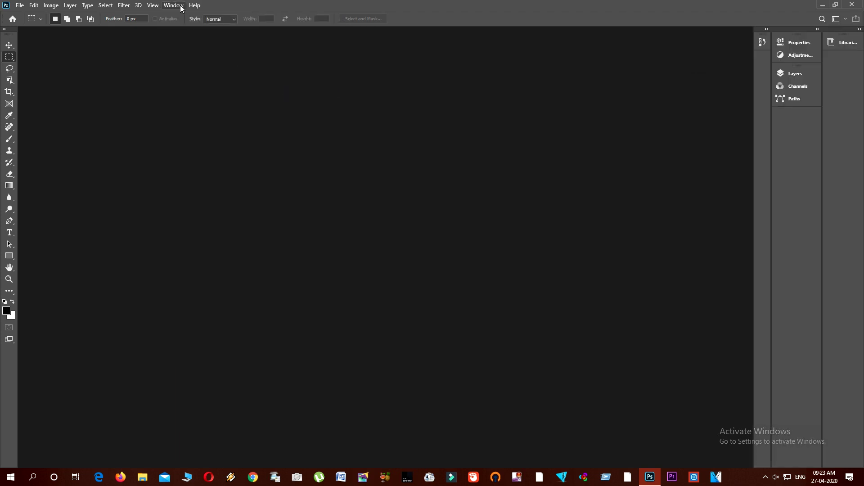
left_click(254, 11)
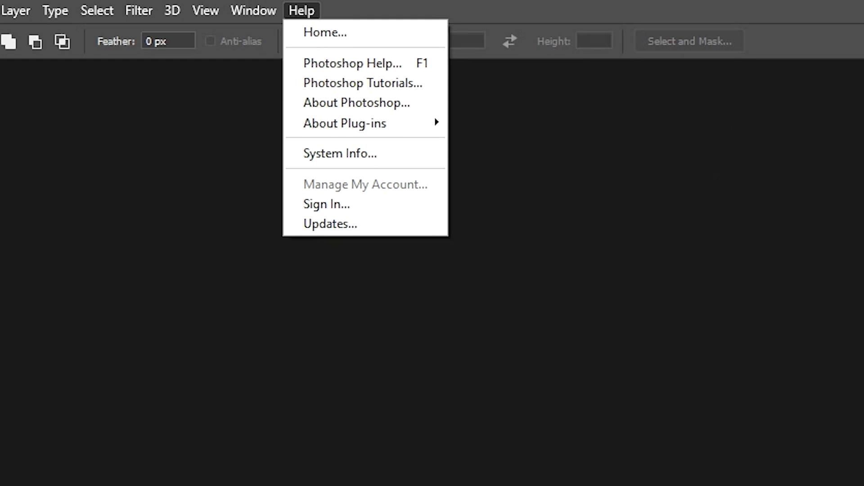
Turn on Lock Workspace and check the workspace choices
key("Escape")
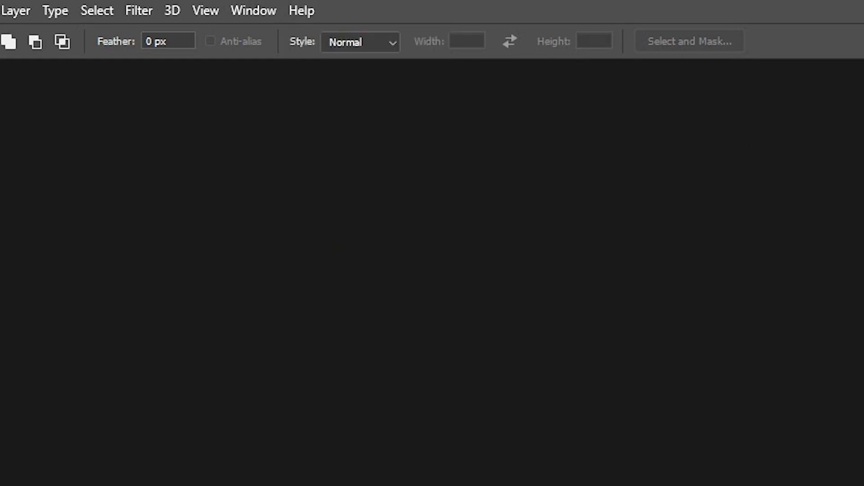
left_click(265, 11)
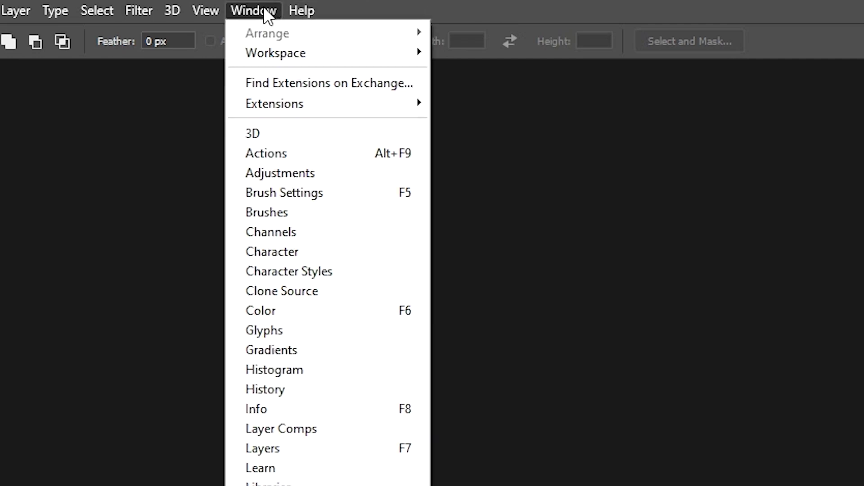
mouse_move(275, 52)
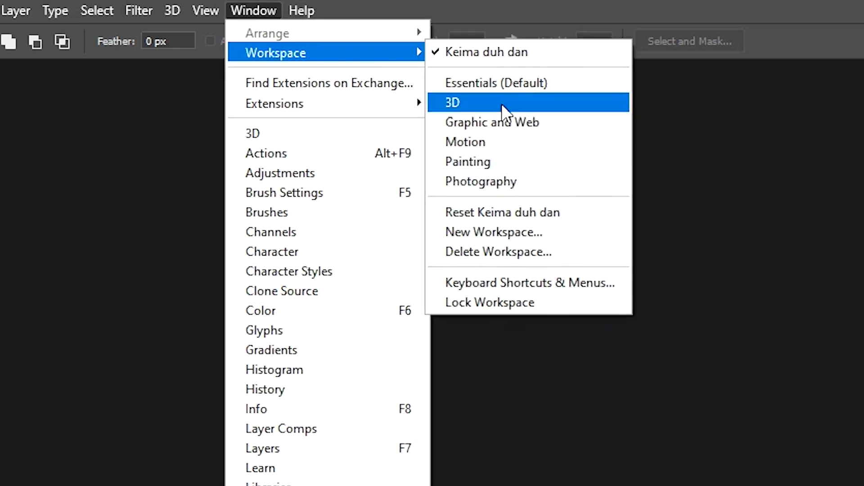
left_click(547, 300)
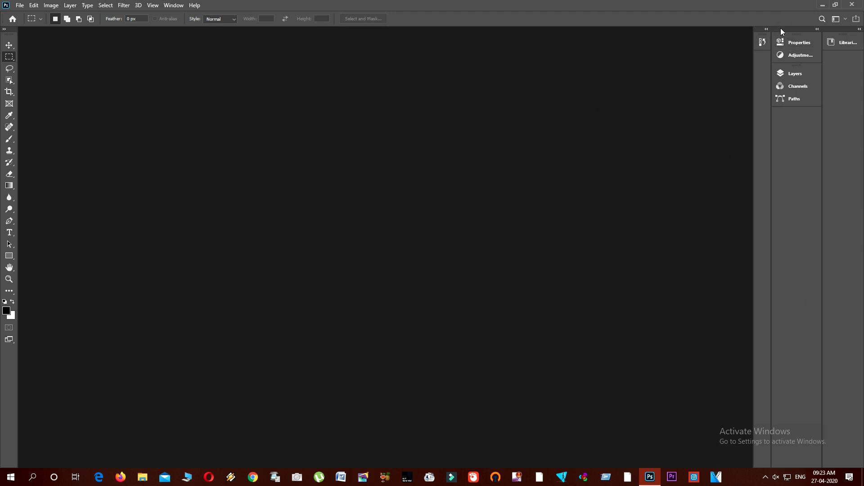
left_click(839, 18)
left_click(706, 27)
key("alt+space")
key("Escape")
Turn Lock Workspace off and reset the Keima duh dan layout
left_click(174, 5)
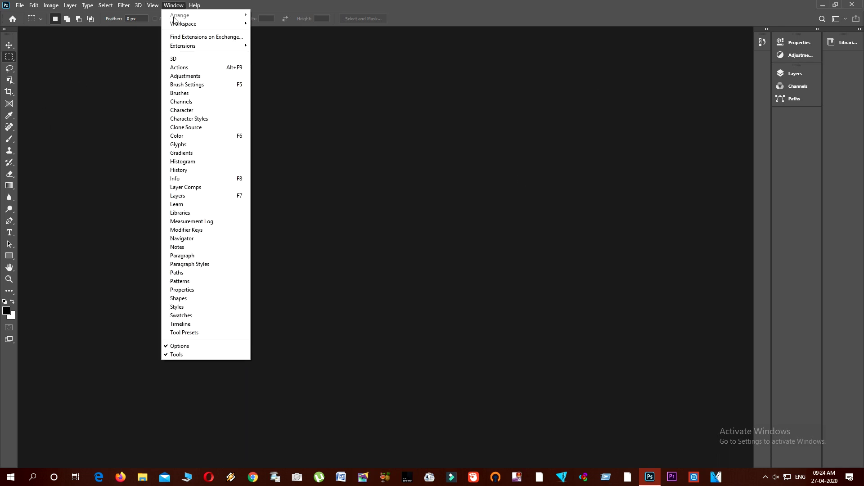
mouse_move(203, 24)
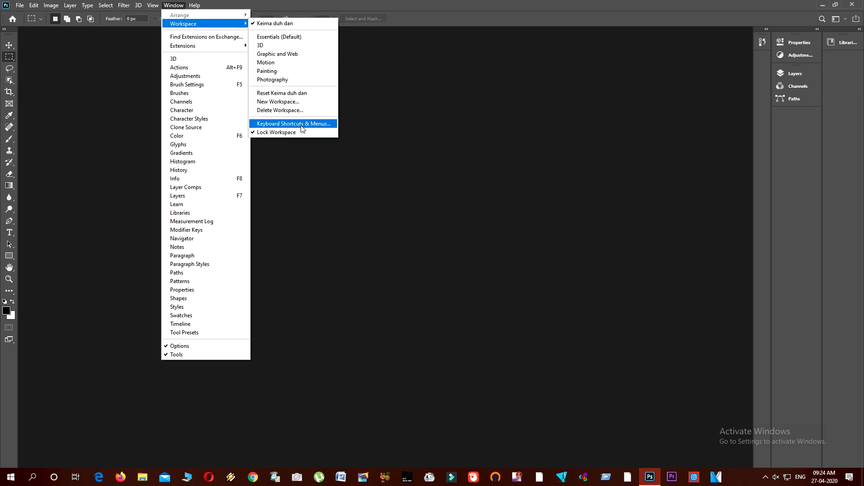
left_click(297, 132)
left_click(171, 5)
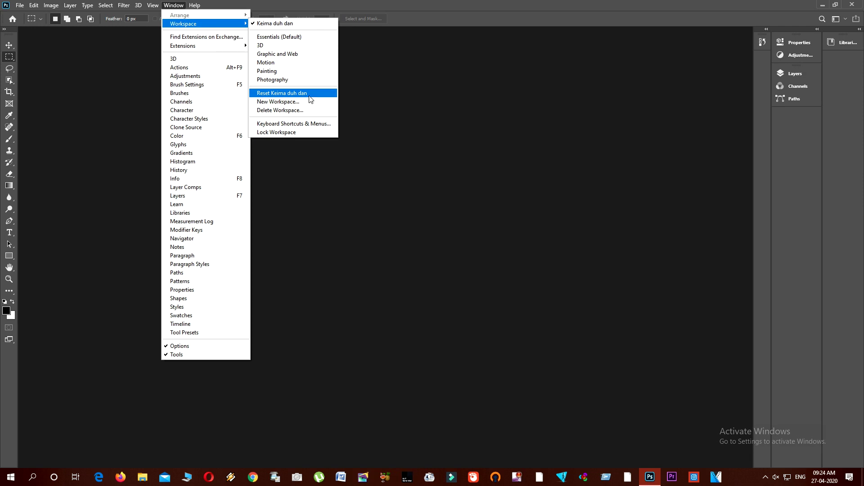
left_click(310, 94)
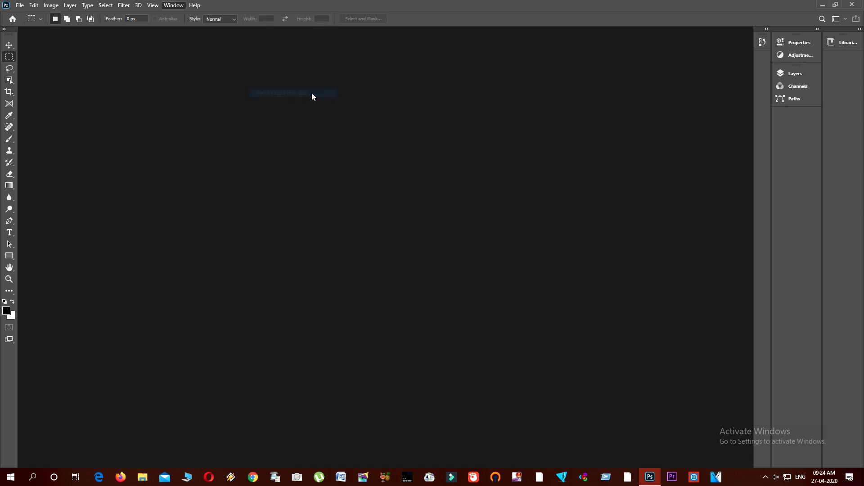
left_click(174, 5)
Switch to Essentials (Default) and reopen the Window menu
mouse_move(184, 23)
left_click(269, 38)
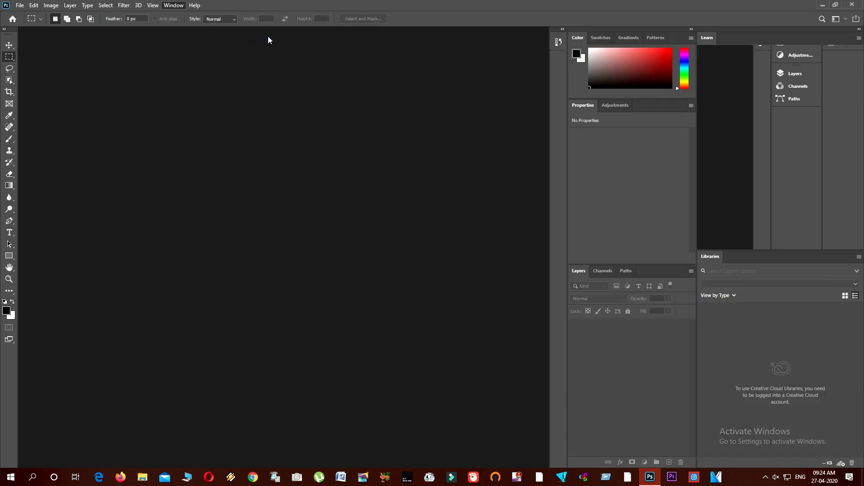
left_click(171, 7)
mouse_move(115, 38)
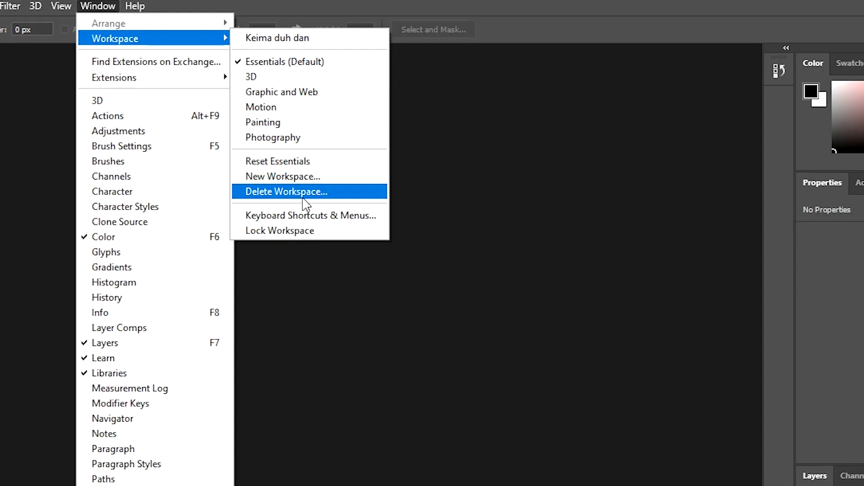
Delete the Keima duh dan workspace via Delete Workspace, confirming with Yes
left_click(305, 199)
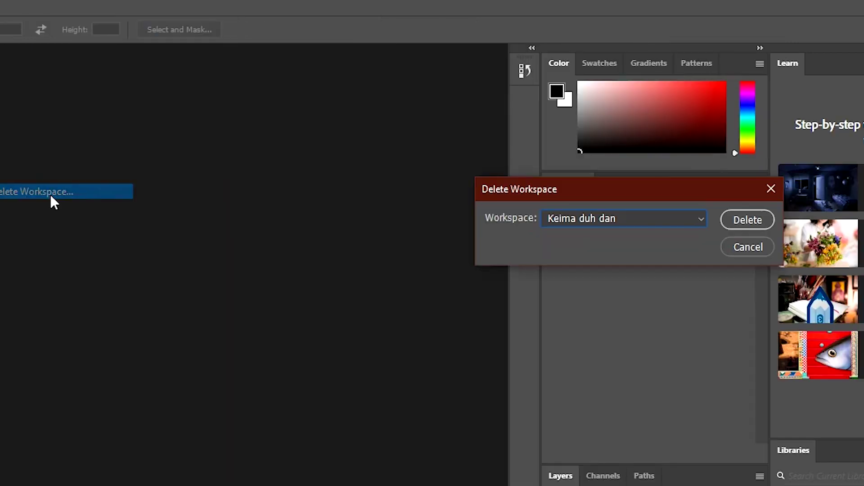
left_click(698, 225)
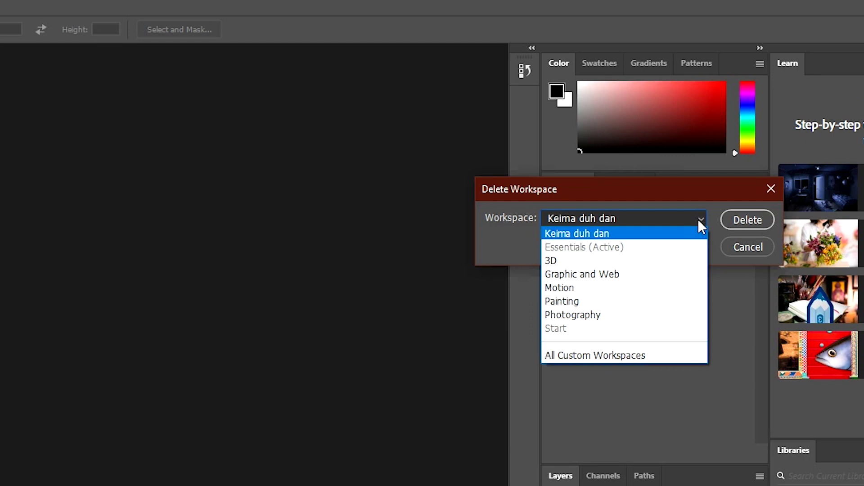
left_click(650, 258)
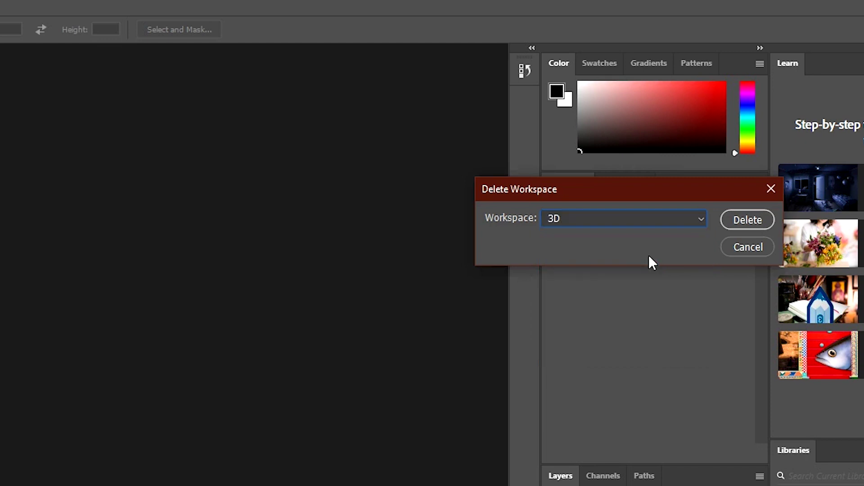
left_click(698, 219)
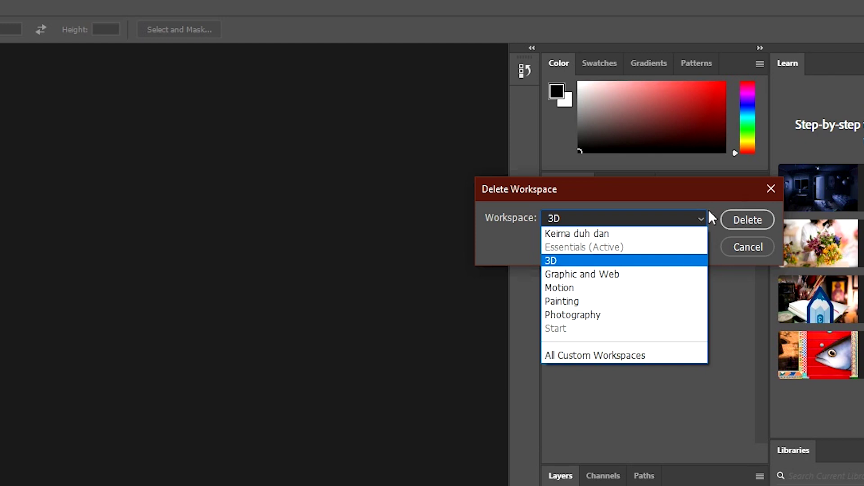
left_click(641, 236)
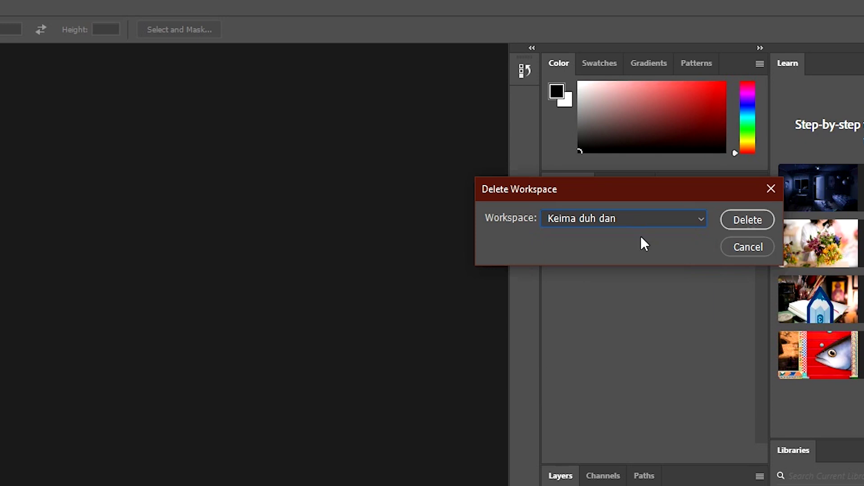
left_click(739, 218)
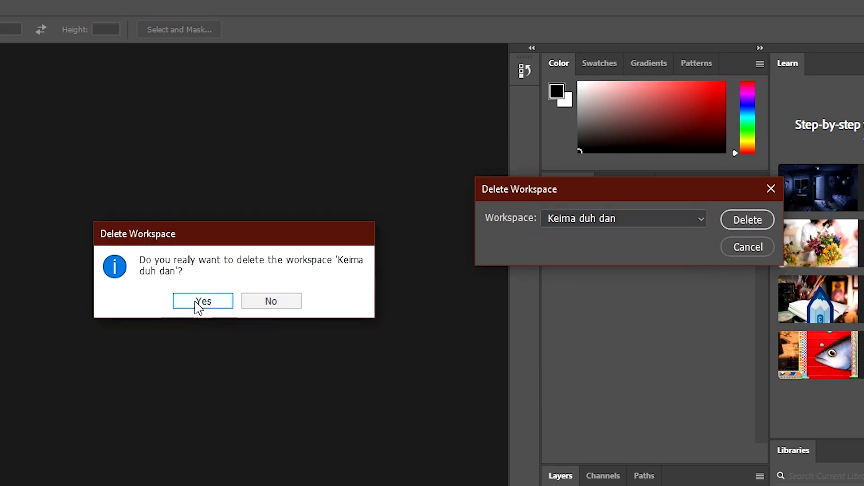
left_click(197, 306)
left_click(173, 5)
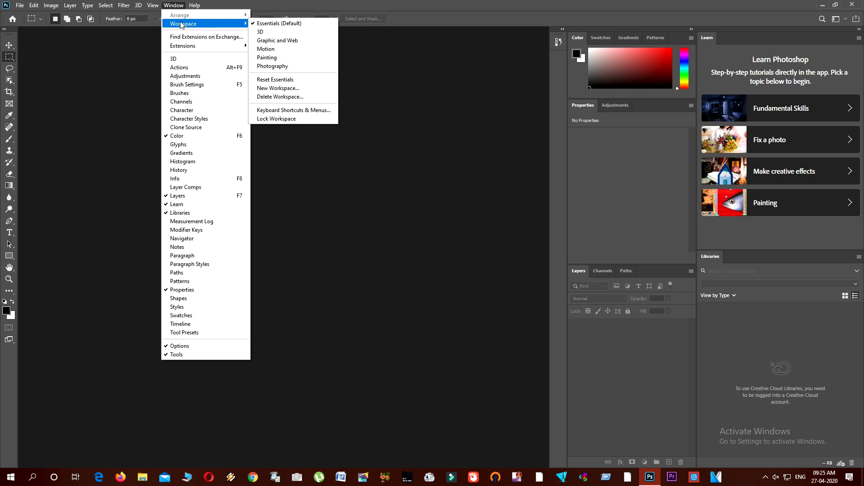
Drag the right panel column out to float, then dock it back on the right edge
left_click(398, 91)
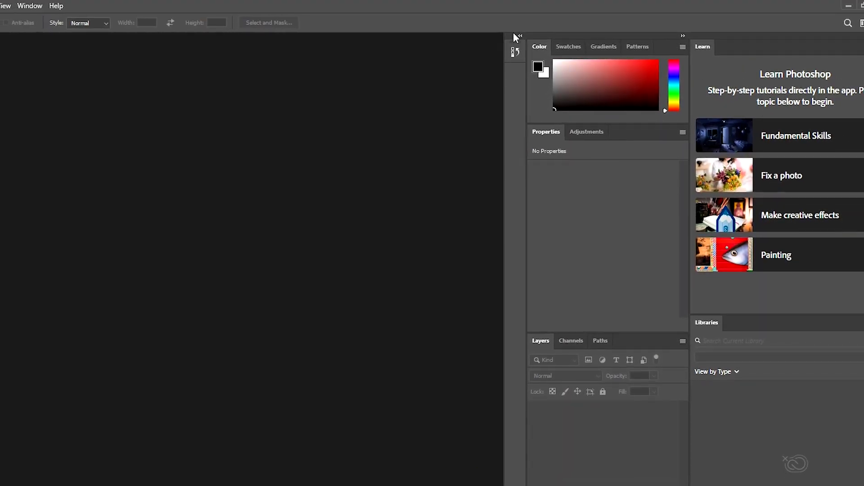
left_click_drag(502, 40, 391, 55)
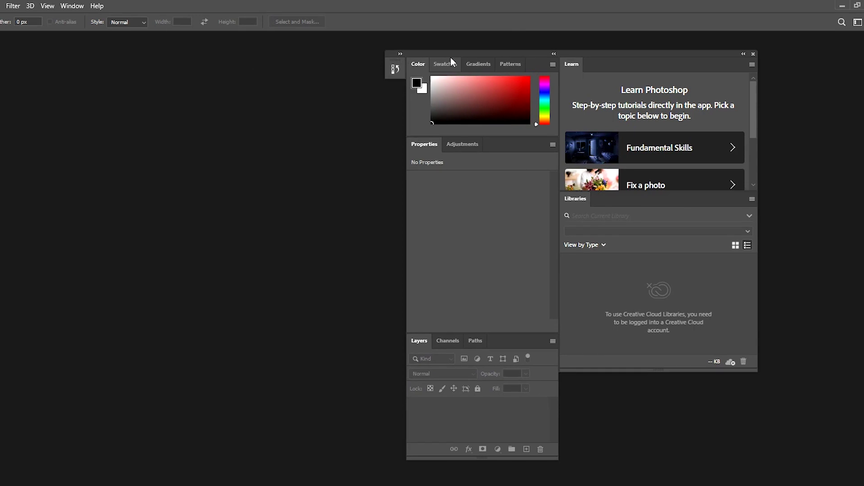
left_click_drag(453, 53, 588, 35)
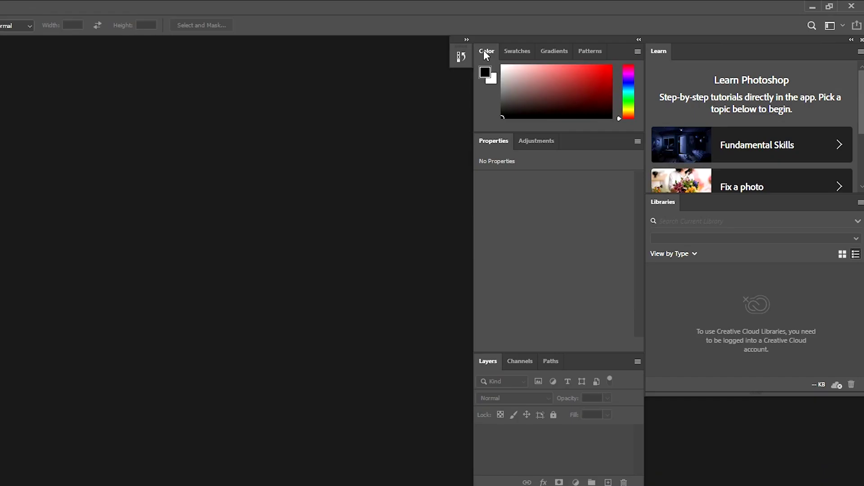
Tear the Color panel out and redock it as a tab in the Swatches group
mouse_move(483, 50)
left_mouse_down()
mouse_move(377, 101)
mouse_move(274, 123)
left_mouse_up()
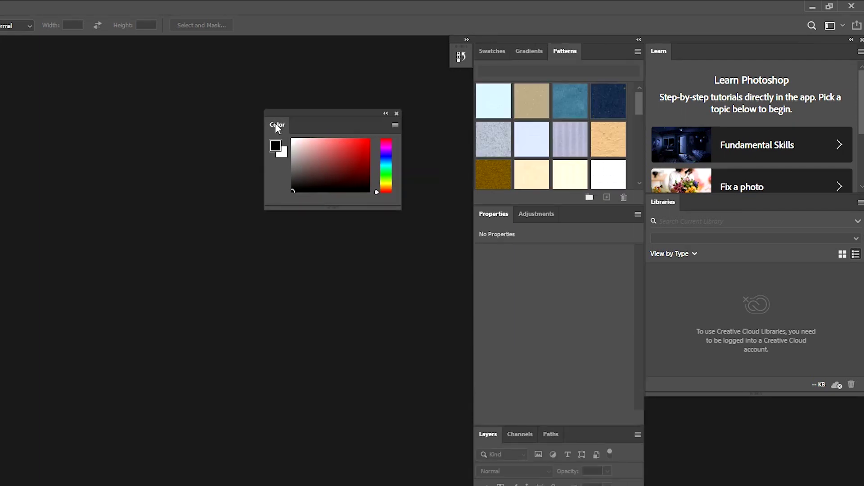
mouse_move(276, 128)
left_mouse_down()
mouse_move(532, 66)
mouse_move(508, 56)
left_mouse_up()
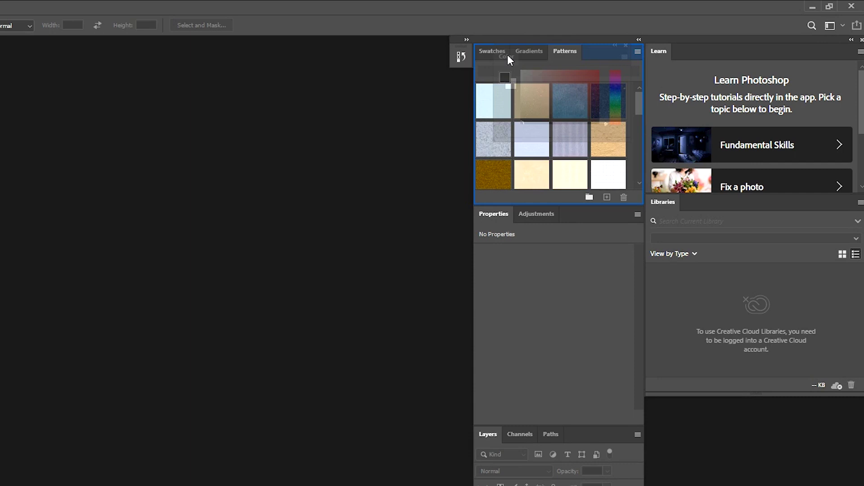
left_click_drag(508, 55, 508, 55)
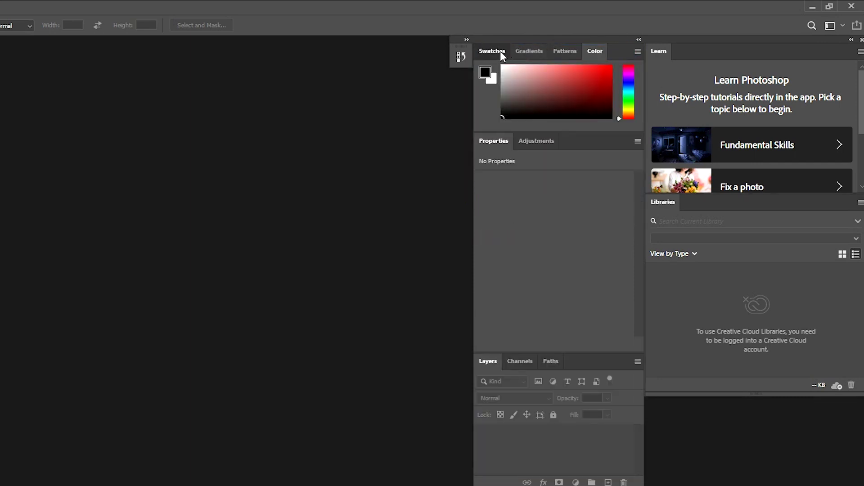
Float Swatches, Gradients, Patterns and Color as separate panels over the canvas
left_click_drag(484, 58, 266, 135)
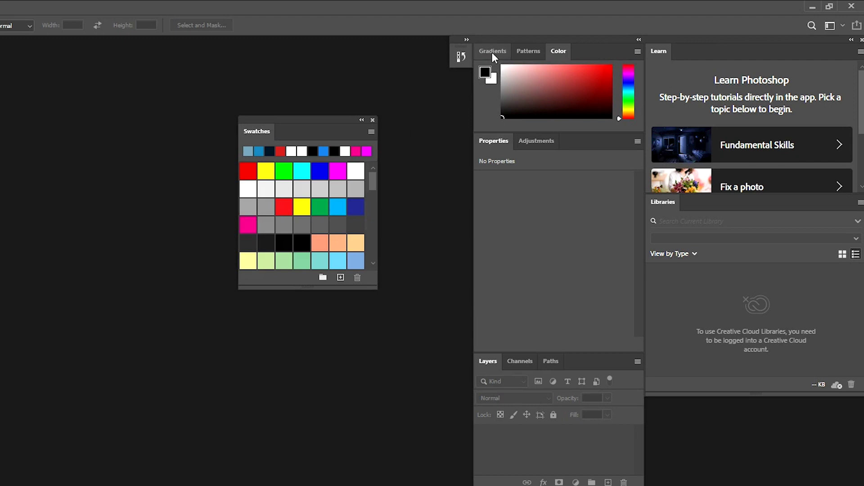
left_click_drag(491, 50, 214, 75)
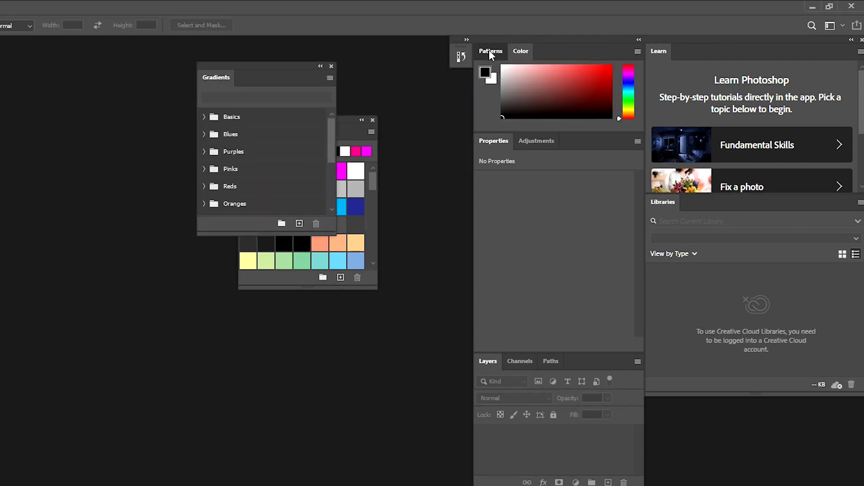
left_click_drag(490, 53, 388, 107)
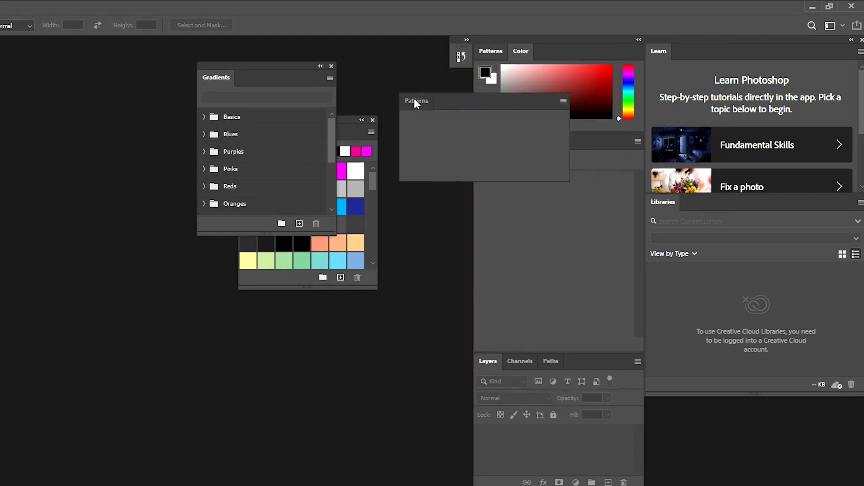
left_click_drag(387, 107, 255, 346)
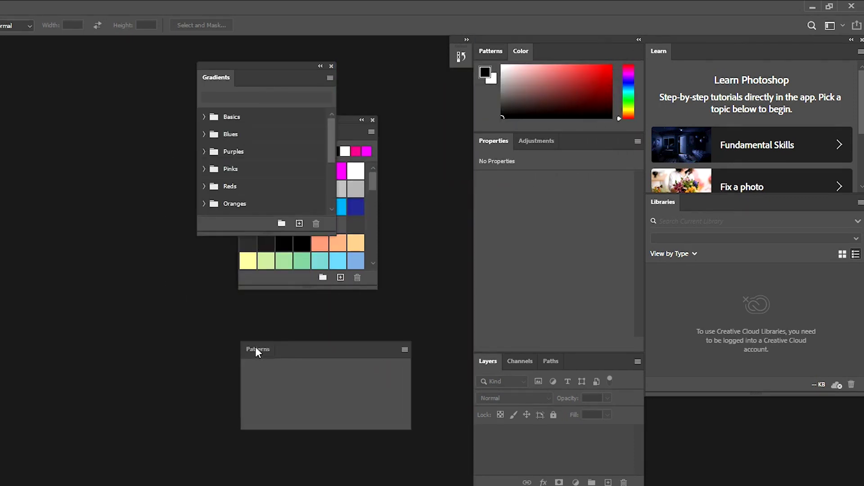
left_click_drag(489, 53, 193, 235)
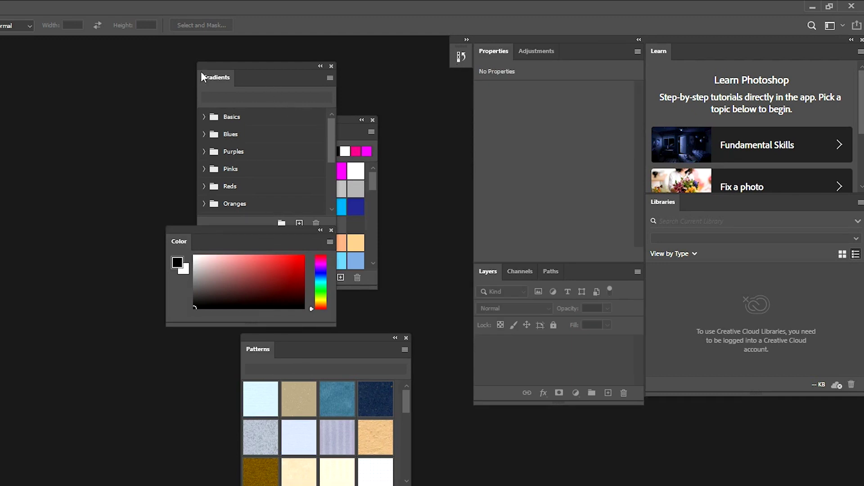
left_click_drag(242, 64, 487, 44)
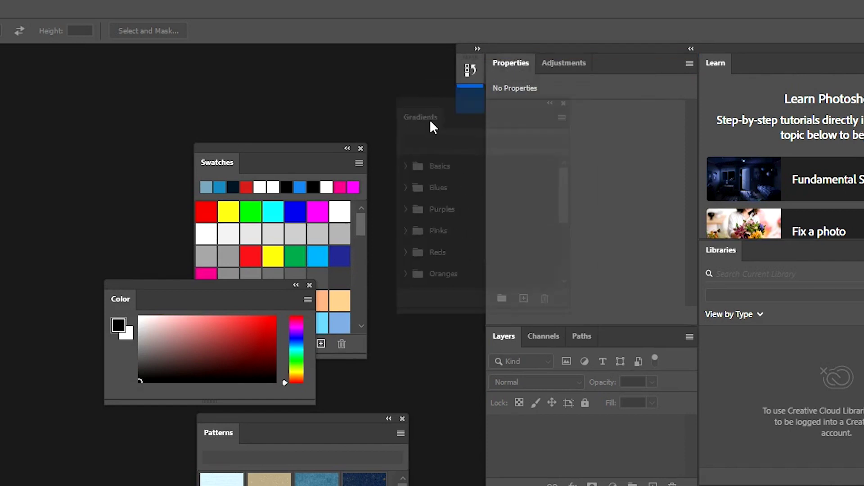
Dock the Gradients panel at the top of the right column above Properties
left_click_drag(508, 50, 63, 135)
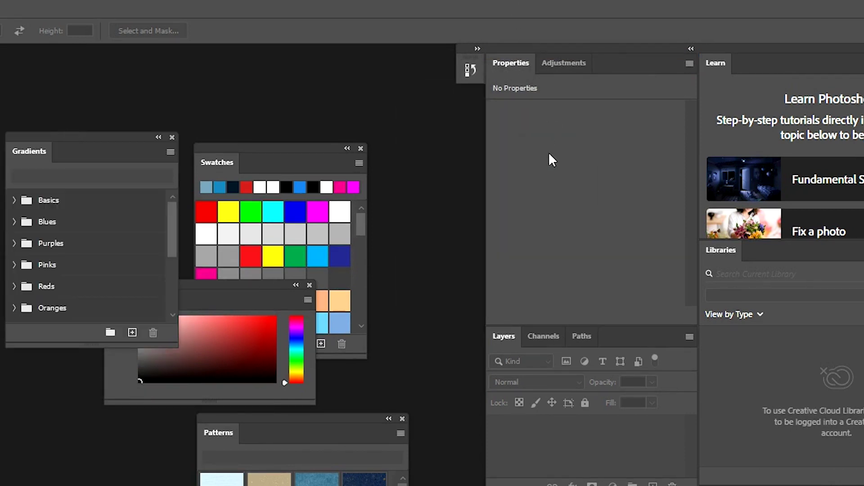
mouse_move(56, 136)
left_mouse_down()
mouse_move(531, 63)
mouse_move(532, 47)
mouse_move(534, 63)
left_mouse_up()
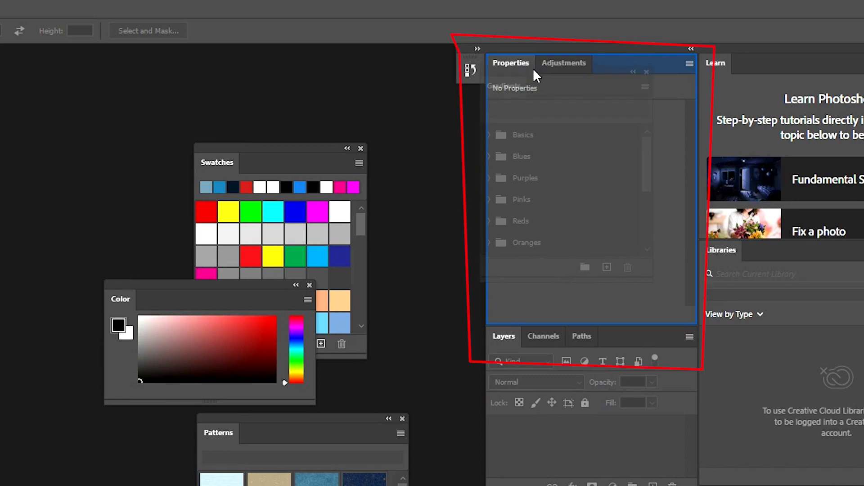
mouse_move(534, 66)
left_mouse_down()
mouse_move(515, 72)
mouse_move(606, 65)
mouse_move(88, 142)
mouse_move(422, 122)
mouse_move(508, 58)
left_mouse_up()
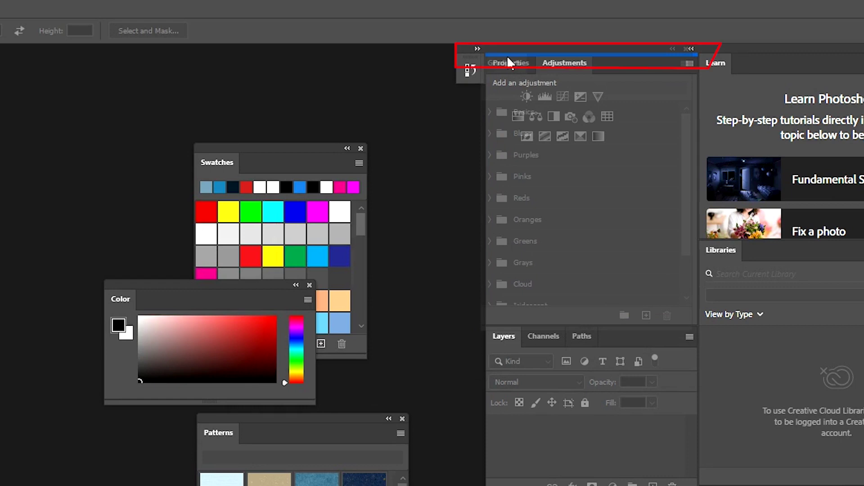
left_click_drag(508, 57, 508, 58)
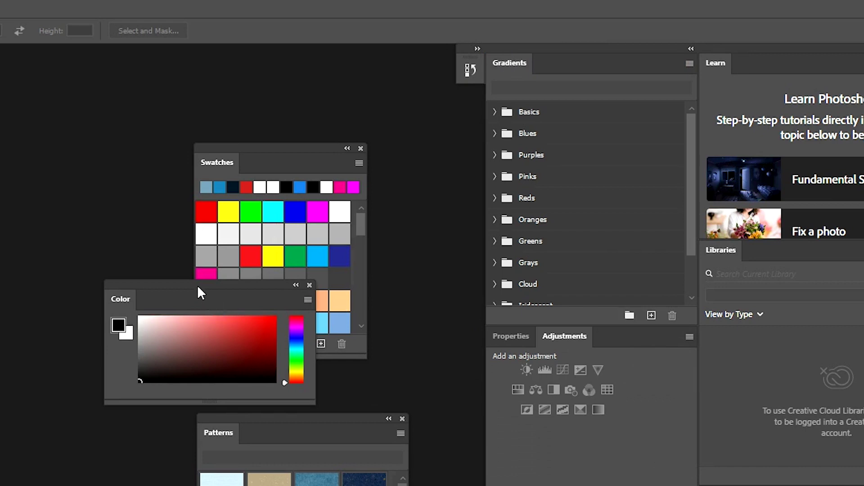
Add Color and Swatches as tabs in the Gradients group
left_click_drag(198, 287, 560, 56)
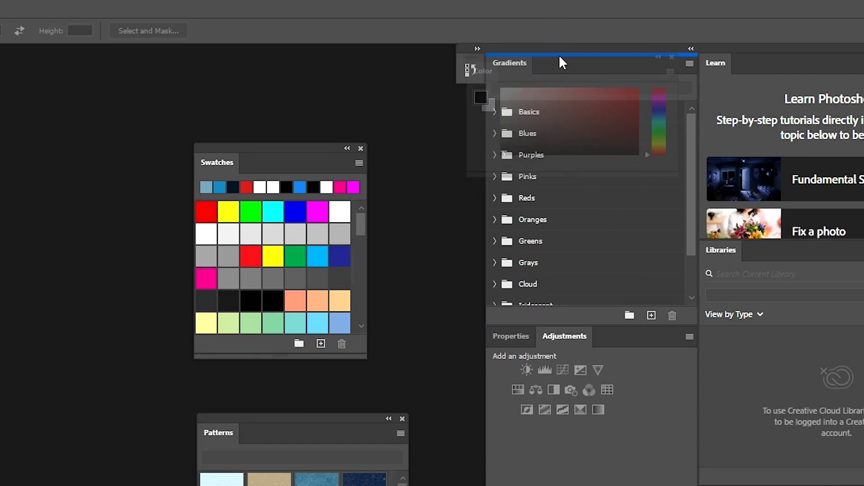
left_click_drag(559, 57, 581, 72)
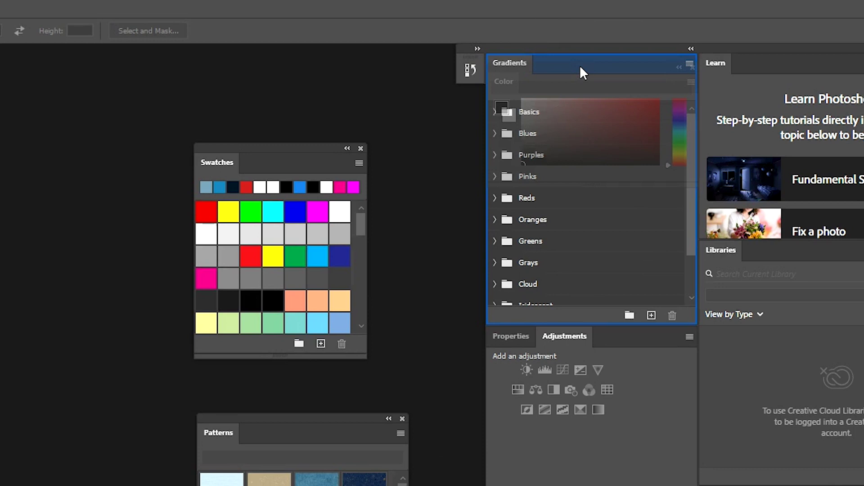
left_click_drag(581, 66, 581, 67)
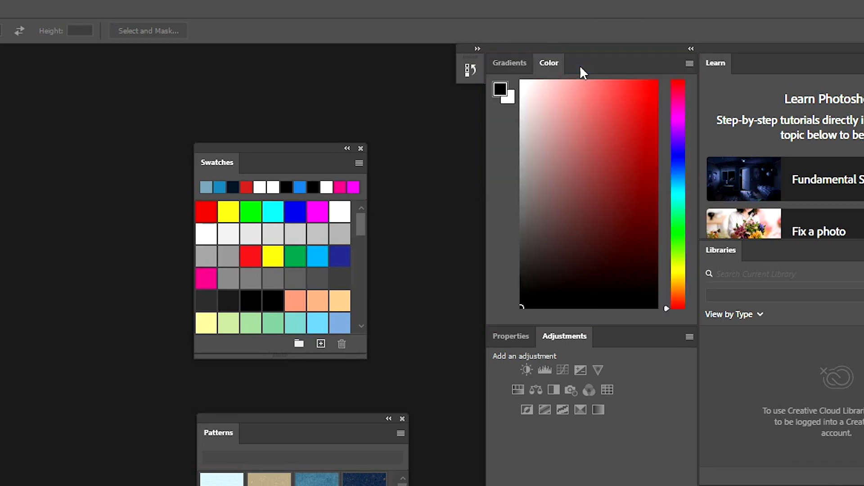
left_click_drag(247, 148, 586, 64)
Dock the floating Patterns panel into the same group and show its tab
left_click_drag(284, 432, 326, 269)
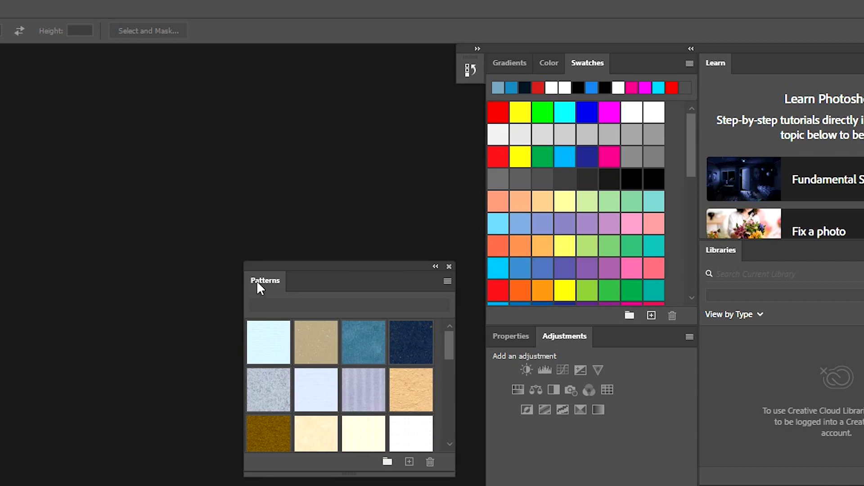
left_click_drag(256, 280, 257, 261)
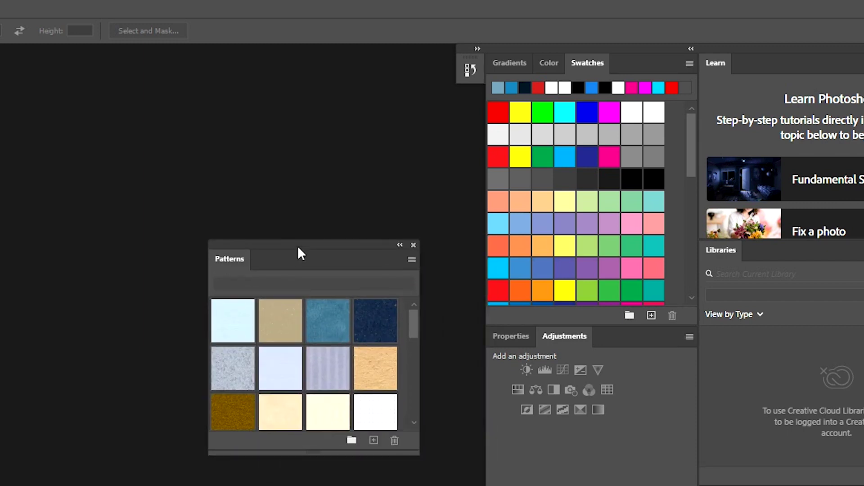
mouse_move(348, 257)
left_mouse_down()
mouse_move(328, 225)
mouse_move(338, 172)
left_mouse_up()
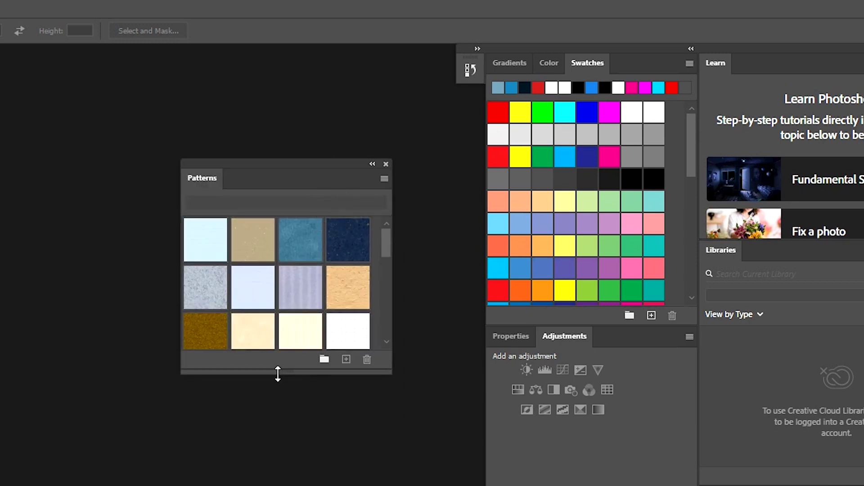
mouse_move(264, 181)
left_mouse_down()
mouse_move(349, 153)
mouse_move(273, 179)
mouse_move(391, 174)
mouse_move(599, 145)
mouse_move(313, 295)
mouse_move(325, 283)
left_mouse_up()
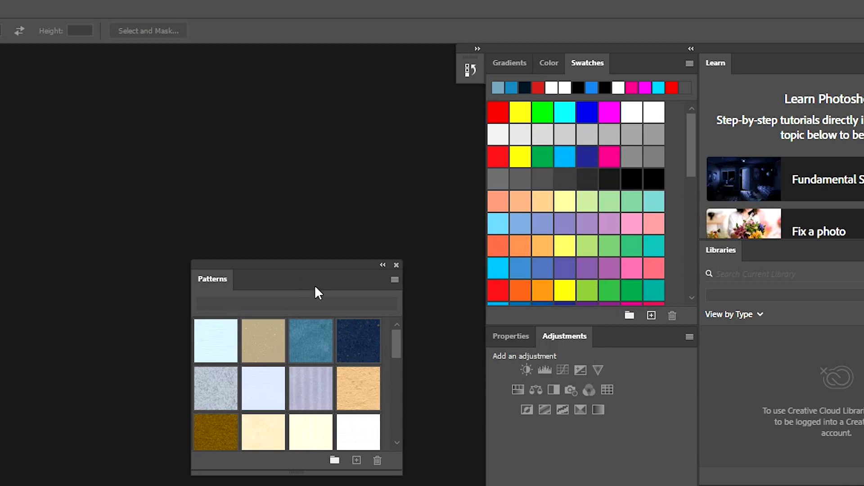
left_click_drag(299, 276, 627, 62)
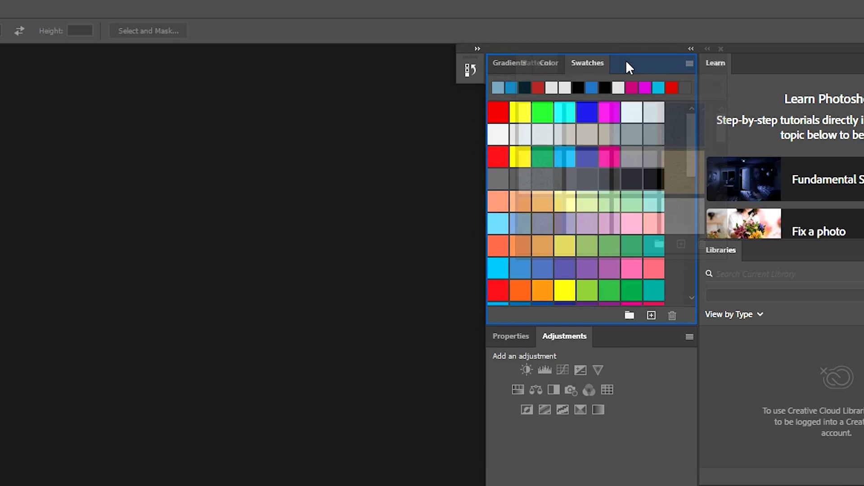
left_click(628, 63)
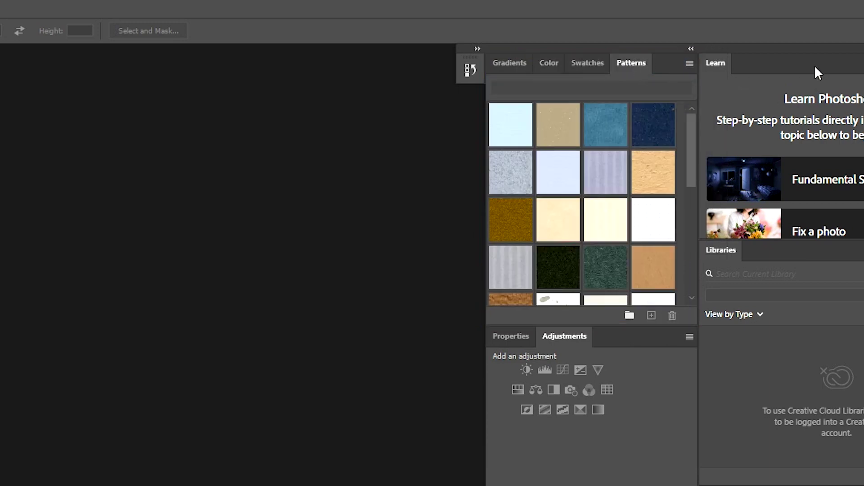
Float the Learn and Libraries panels and move Properties after Adjustments in the tab order
left_click_drag(799, 75, 225, 195)
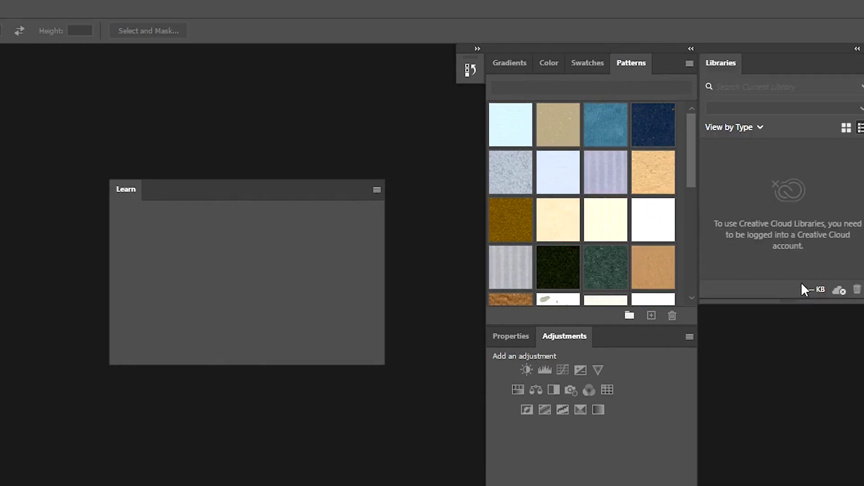
left_click_drag(775, 69, 191, 300)
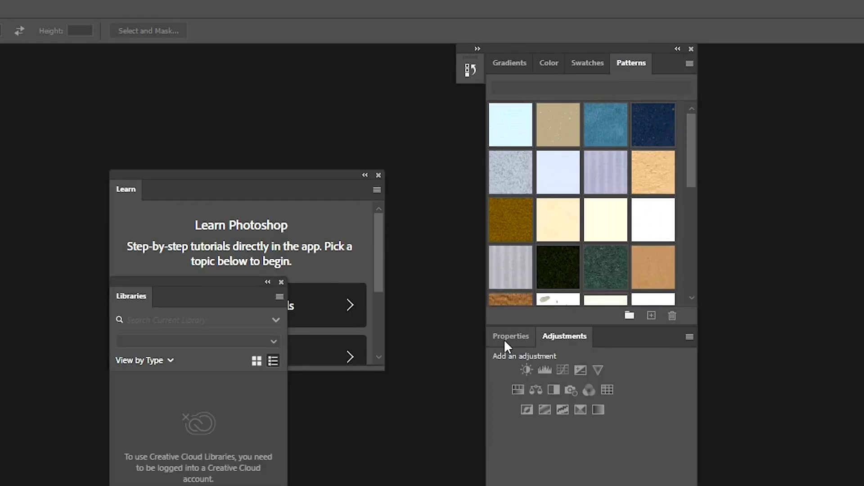
left_click_drag(507, 339, 629, 339)
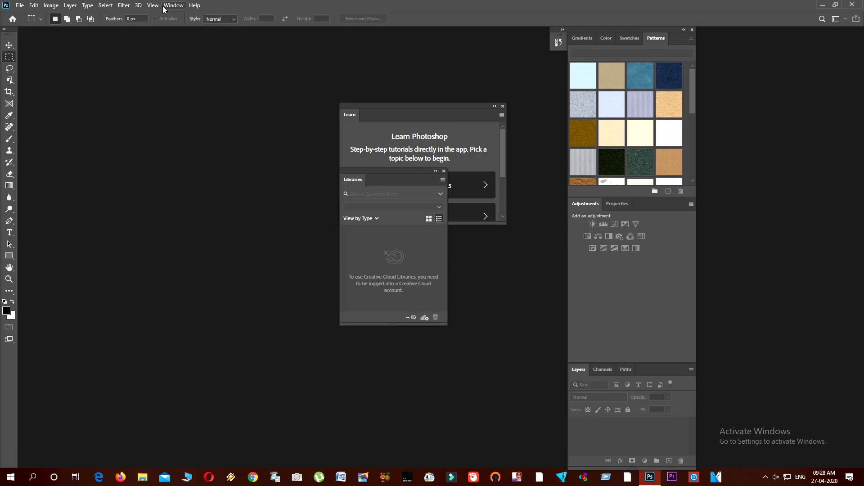
Show the Character Styles, Channels and Actions panels, then hide Character Styles again
left_click(163, 6)
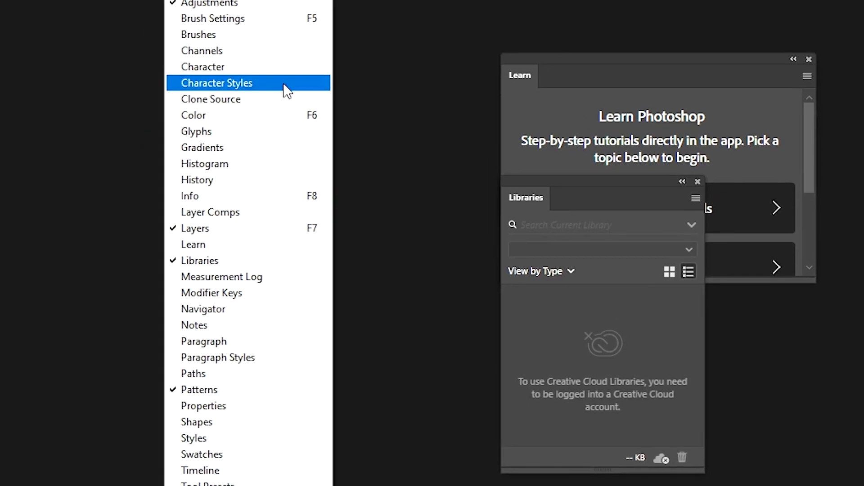
left_click(290, 130)
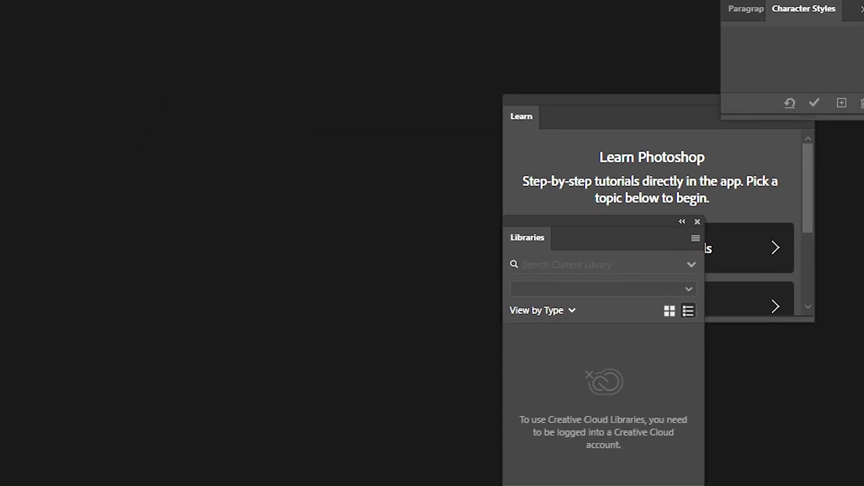
left_click(197, 2)
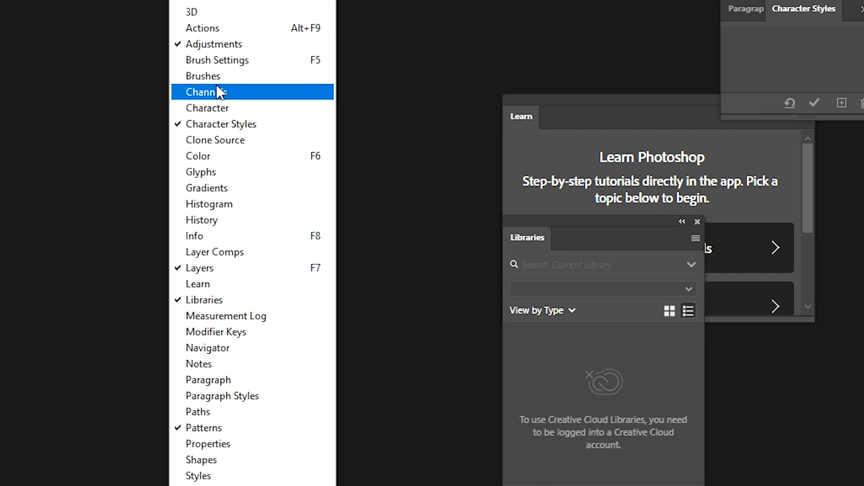
left_click(217, 90)
left_click(199, 1)
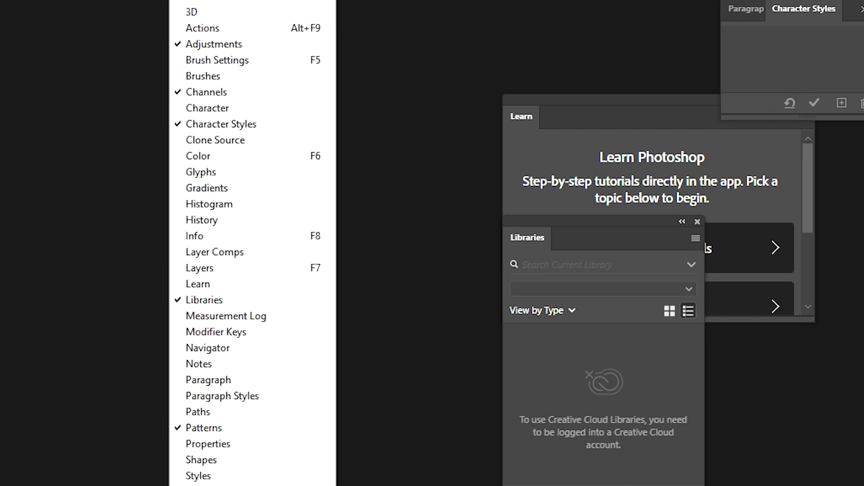
left_click(202, 28)
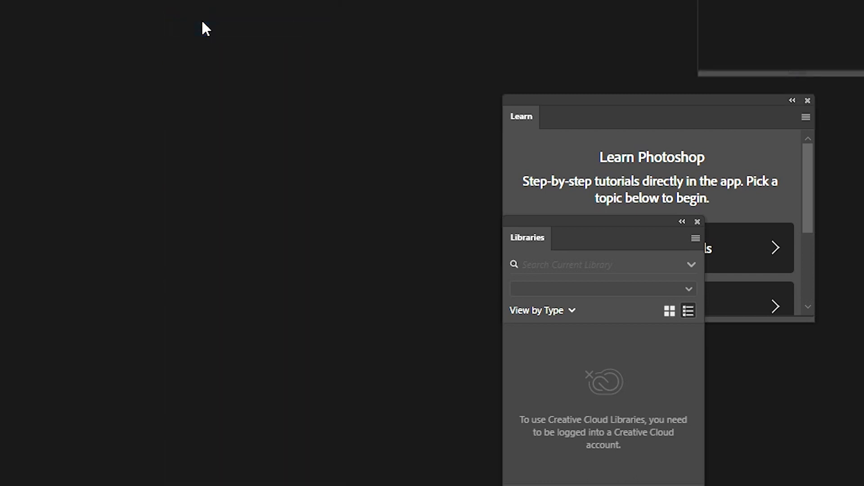
left_click(199, 1)
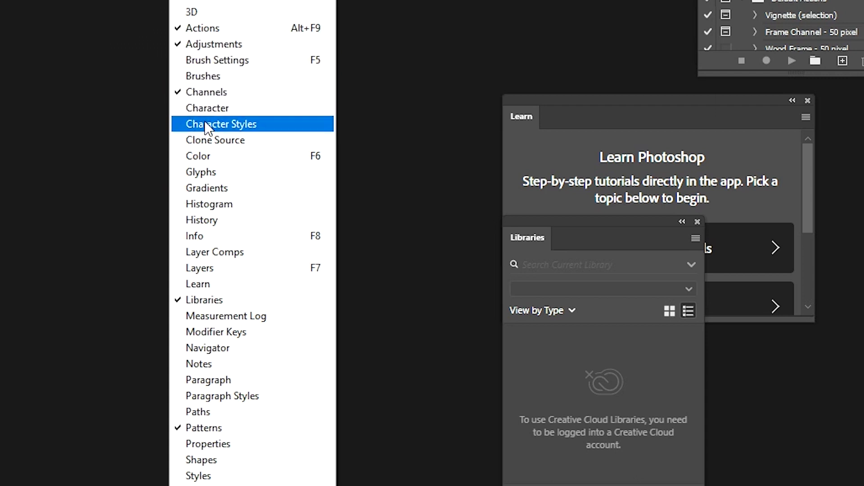
left_click(205, 124)
left_click(198, 1)
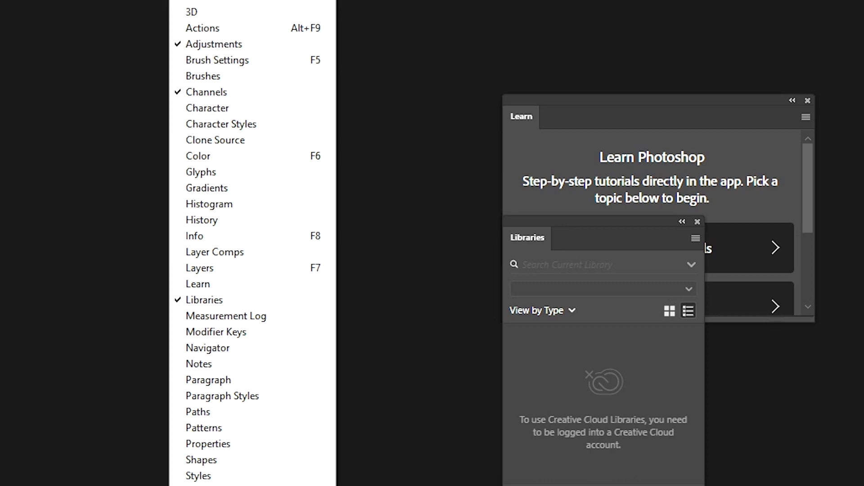
Cancel the New Workspace prompt and bring up the Workspace options, including Reset Essentials
left_click(429, 65)
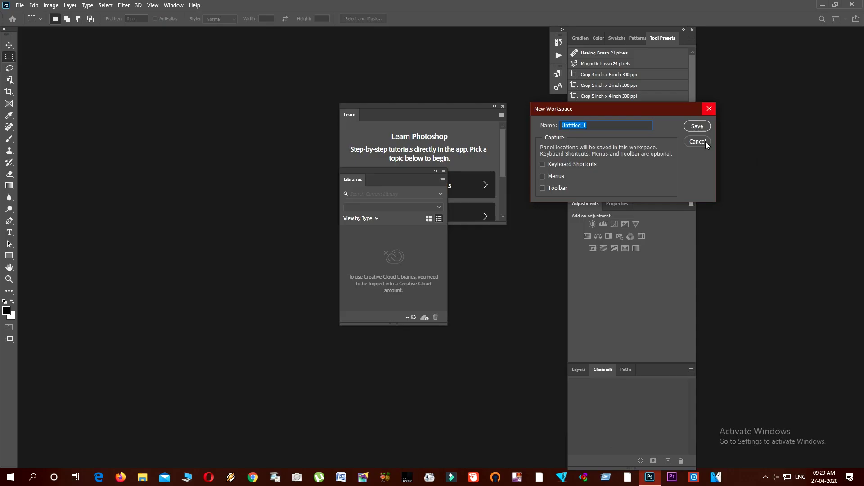
left_click(705, 141)
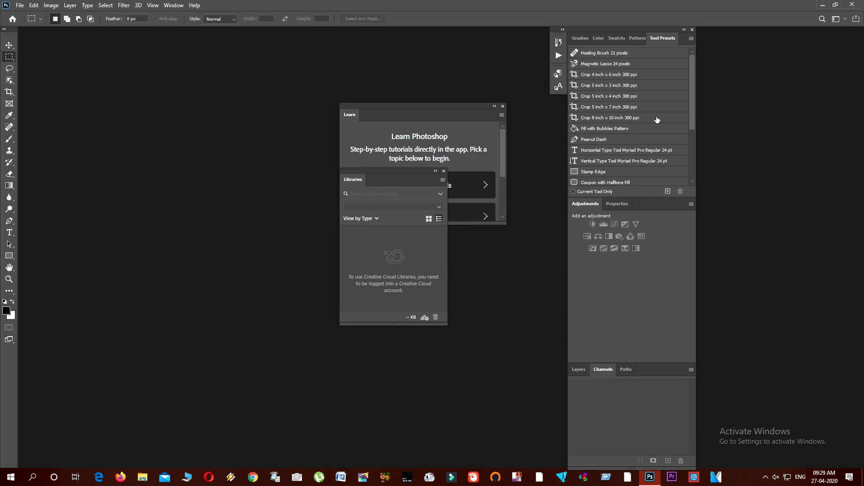
left_click(173, 5)
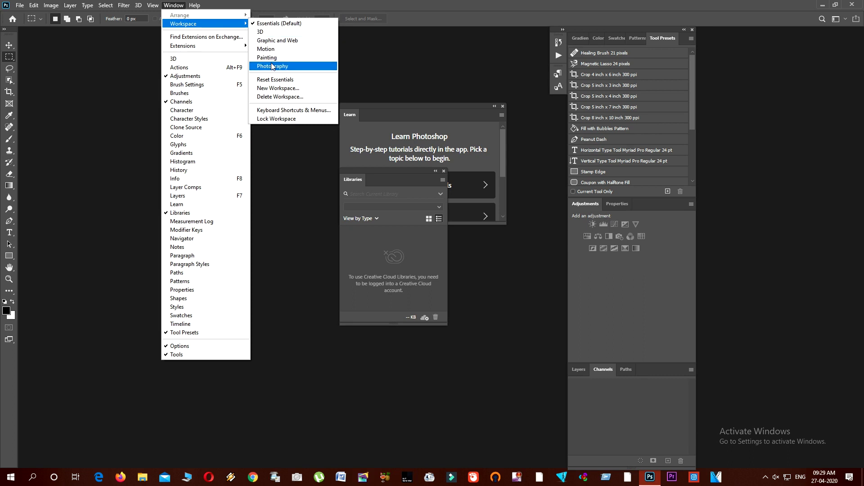
Reset the workspace to Essentials, bring Adjustments forward, and nudge the Learn tab
left_click(292, 79)
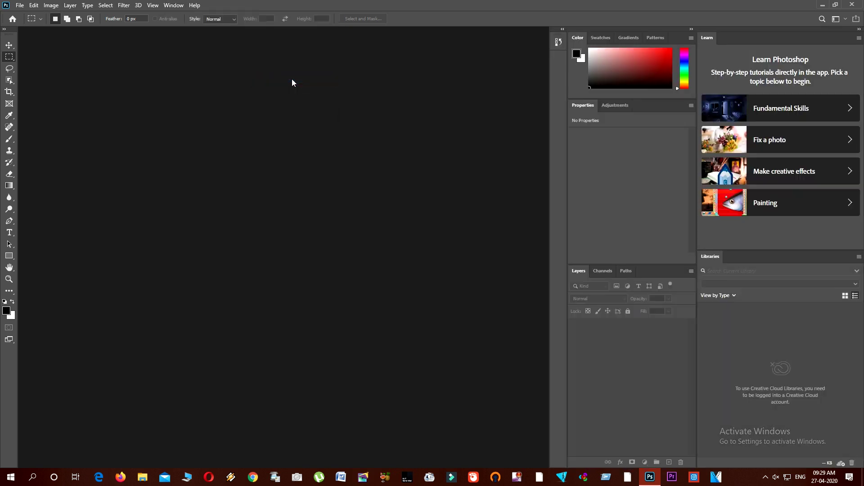
left_click(622, 110)
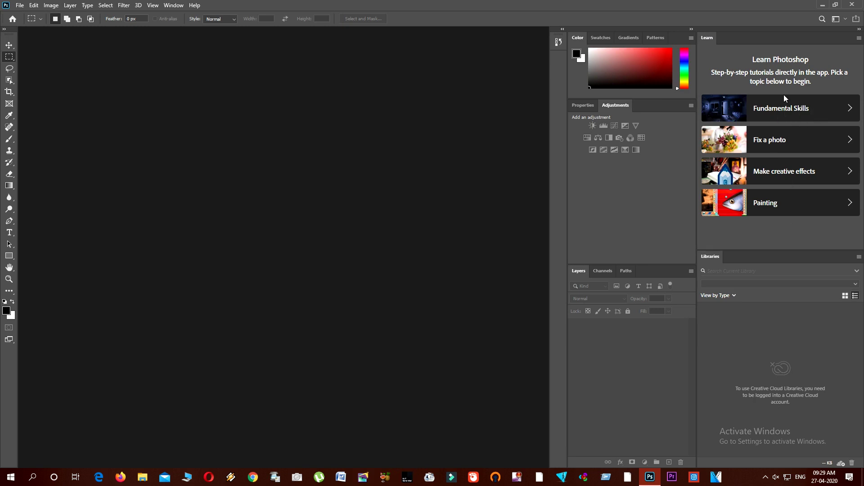
left_click_drag(708, 38, 713, 41)
left_click(174, 5)
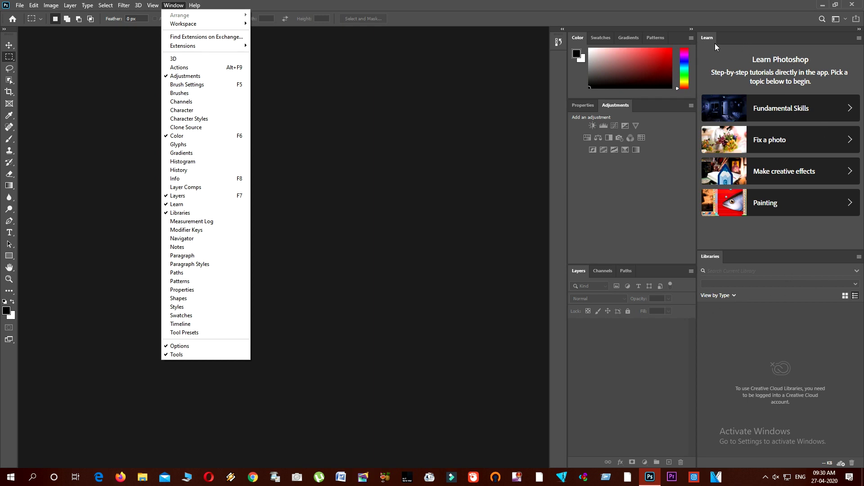
Float and close the Learn panel, then reset the Essentials workspace again
left_click_drag(716, 45, 308, 92)
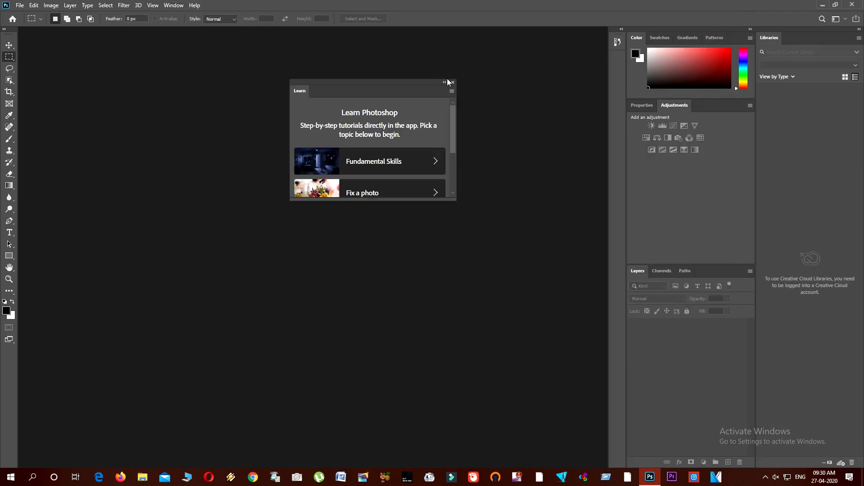
left_click(453, 83)
left_click(174, 5)
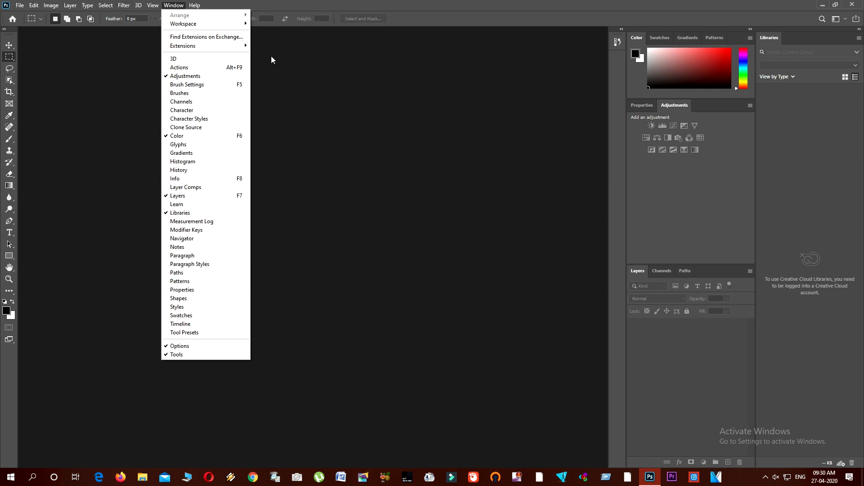
mouse_move(183, 24)
left_click(279, 79)
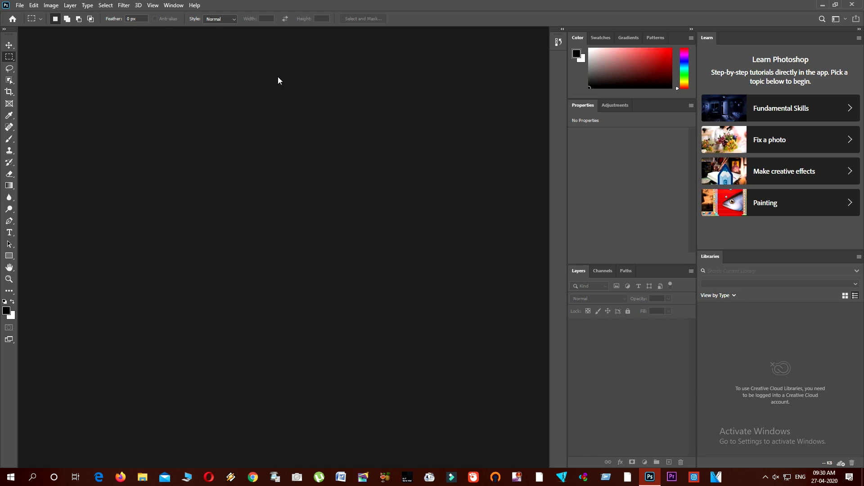
Open and close the Color and Properties panel option menus without changes
left_click(694, 40)
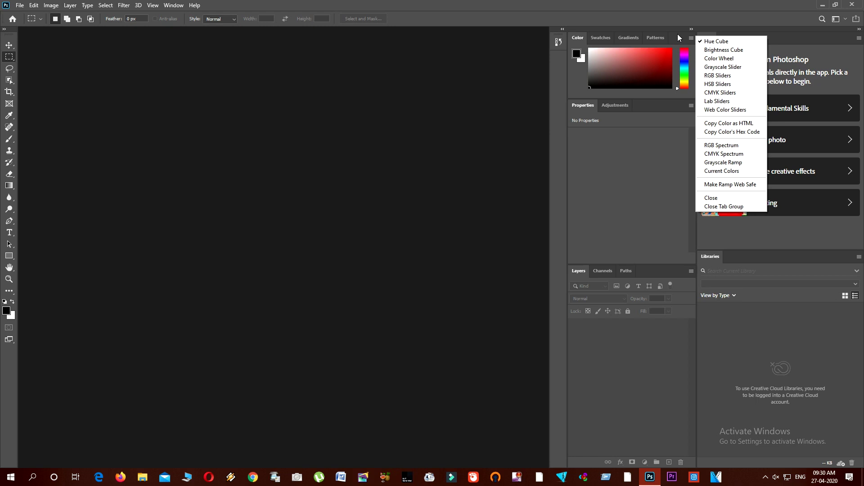
left_click(651, 134)
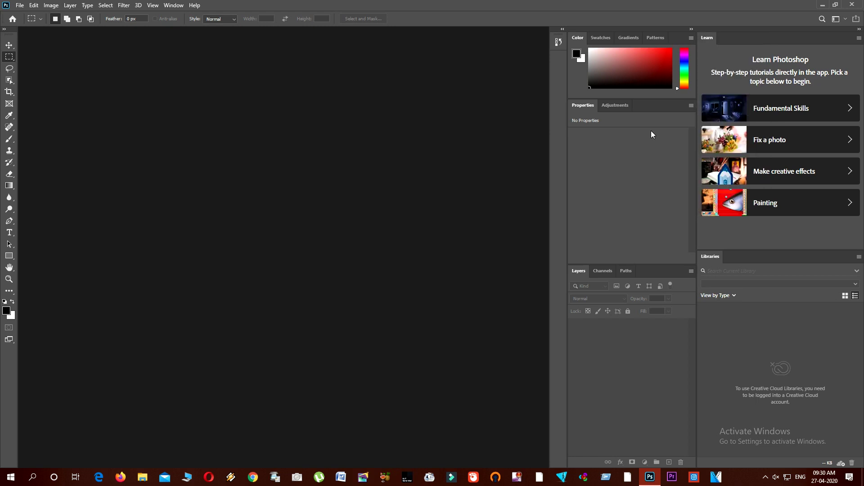
left_click(692, 105)
left_click(671, 106)
Switch the Color panel to Brightness Cube, Color Wheel, then Grayscale Slider
left_click(692, 39)
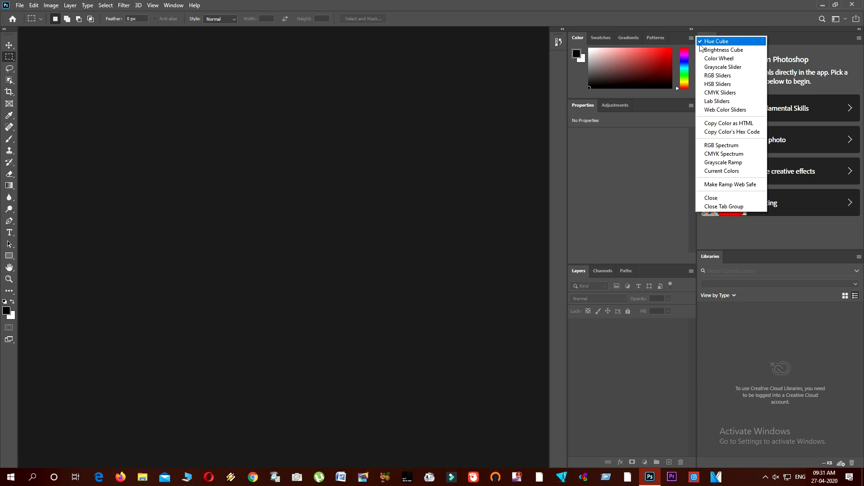
left_click(723, 50)
left_click(691, 38)
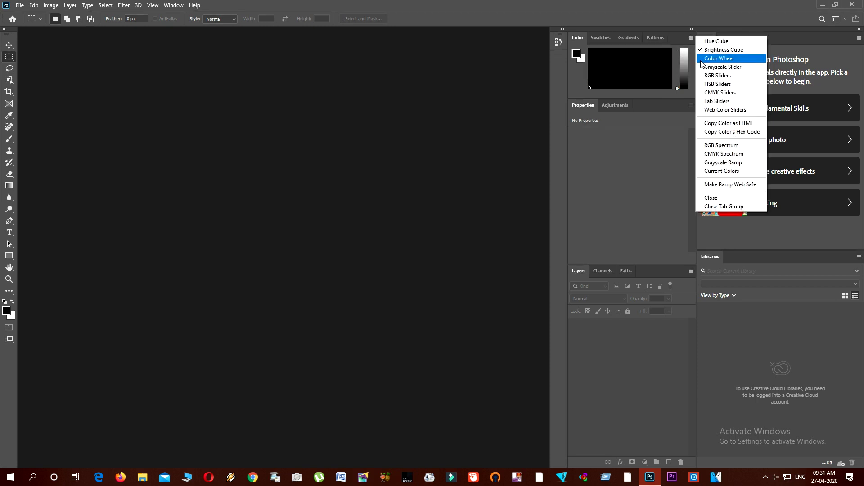
left_click(700, 59)
left_click(692, 38)
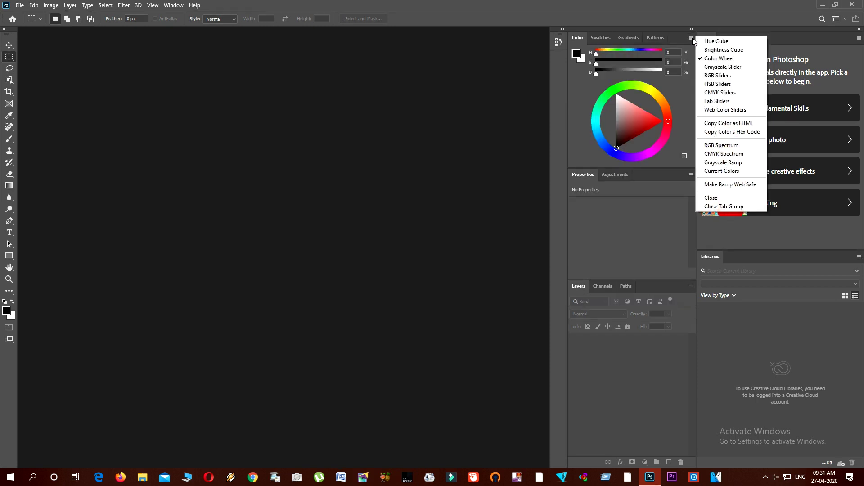
left_click(692, 39)
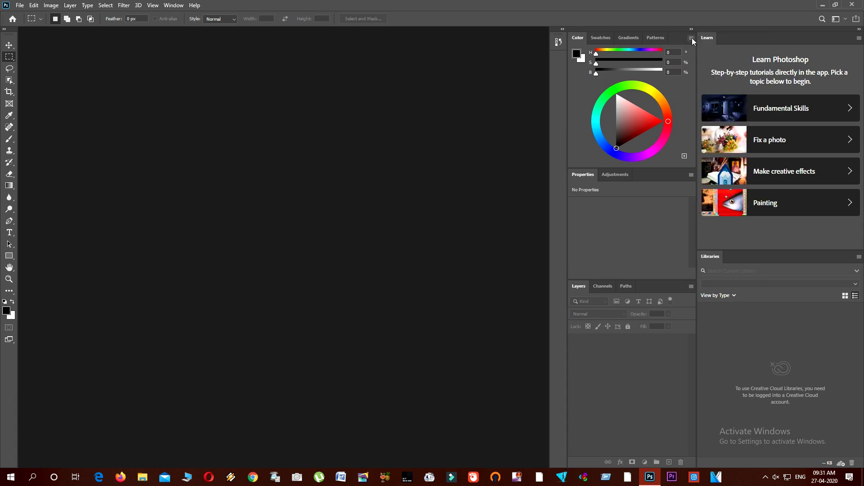
left_click(691, 38)
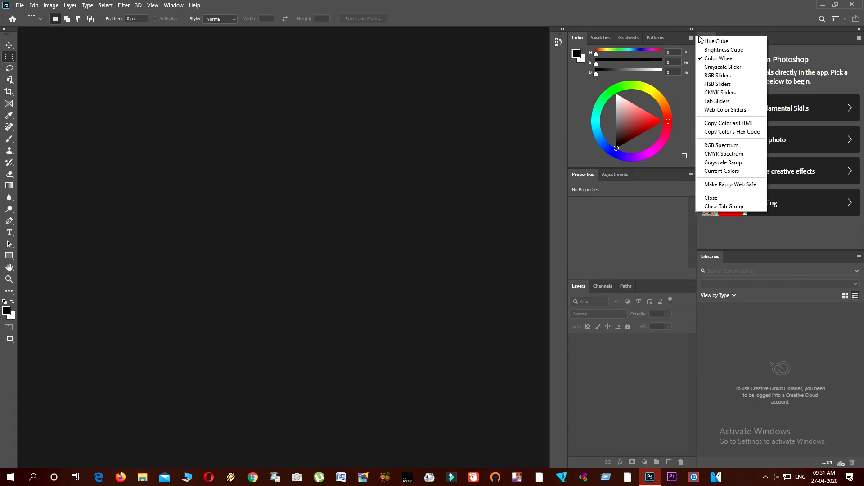
left_click(721, 66)
Cycle the Color panel through RGB, CMYK, Lab and Web Color Sliders; open Learn and Layers menus
left_click(692, 39)
left_click(716, 76)
left_click(691, 39)
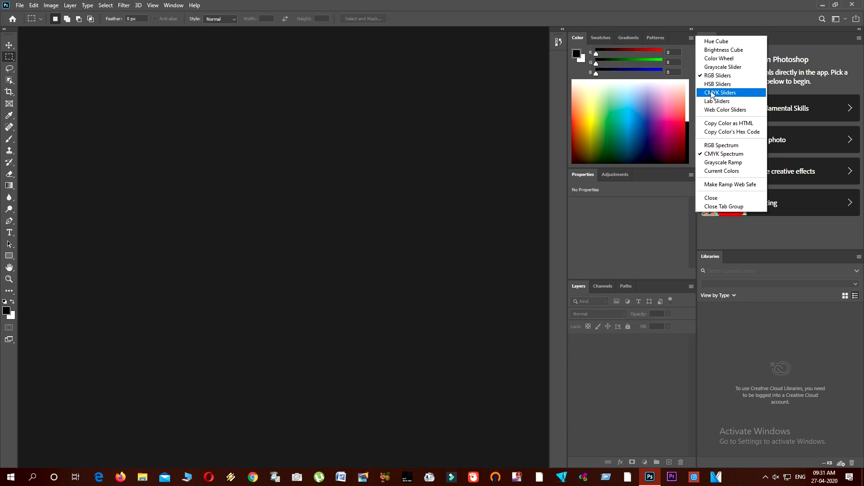
left_click(711, 93)
left_click(692, 38)
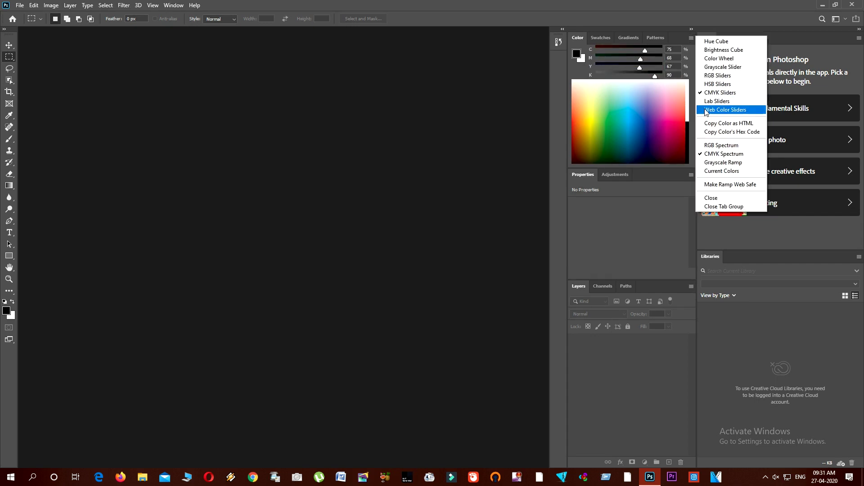
left_click(709, 101)
left_click(691, 38)
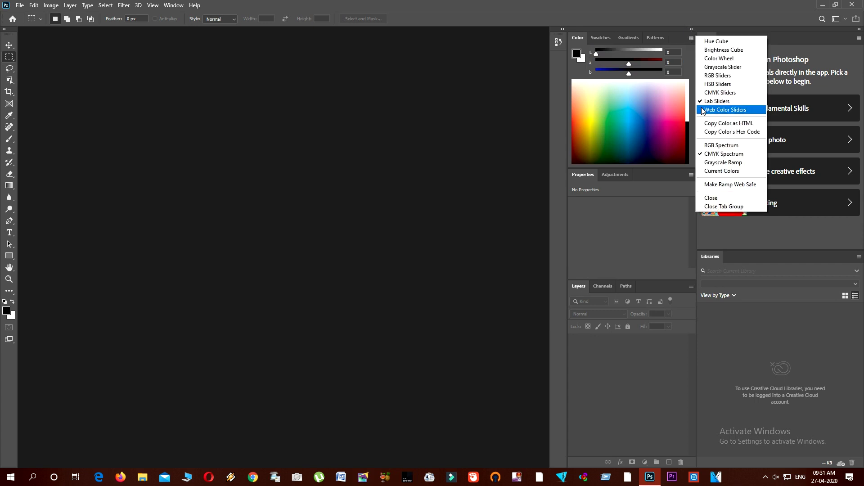
left_click(721, 110)
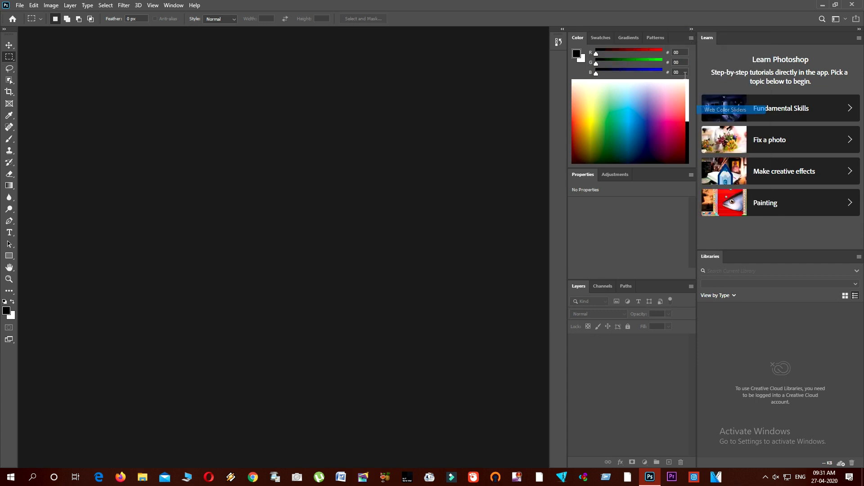
left_click(859, 38)
left_click(694, 287)
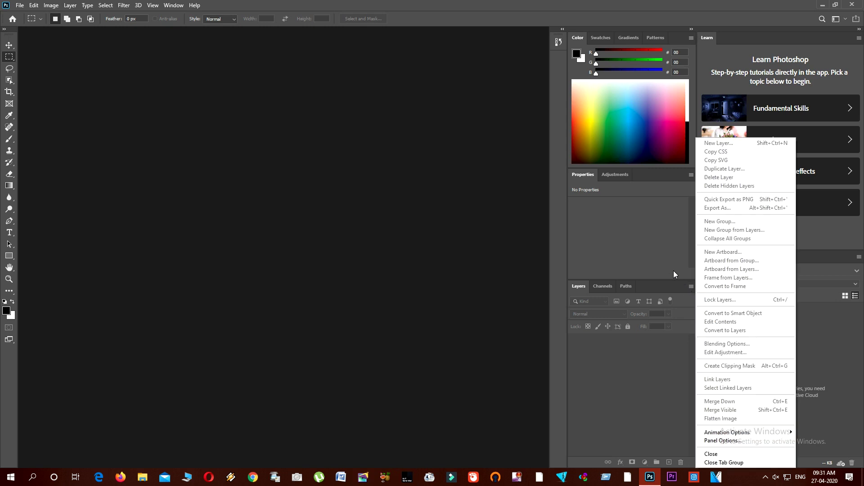
Close the Layers options menu and switch between the Paths and Channels panels
left_click(667, 257)
left_click(691, 288)
left_click(583, 287)
left_click(628, 287)
left_click(600, 287)
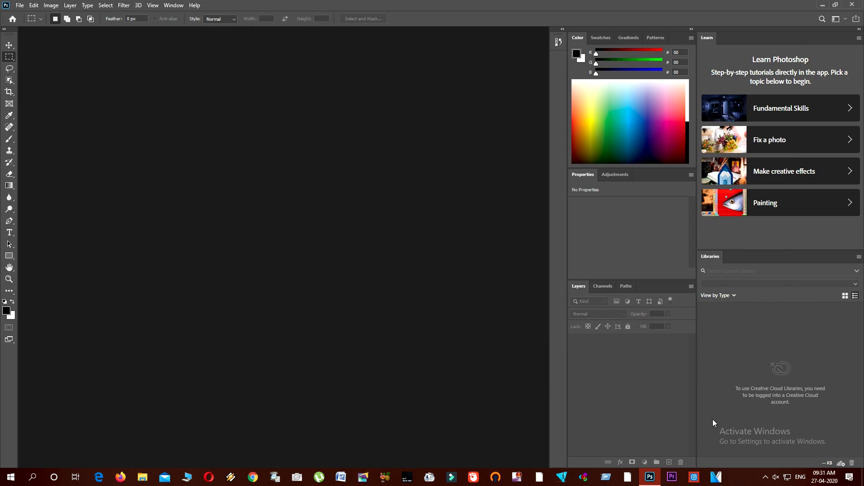
Bring Adjustments forward and browse the Adjustments and Color panel option menus
left_click(609, 175)
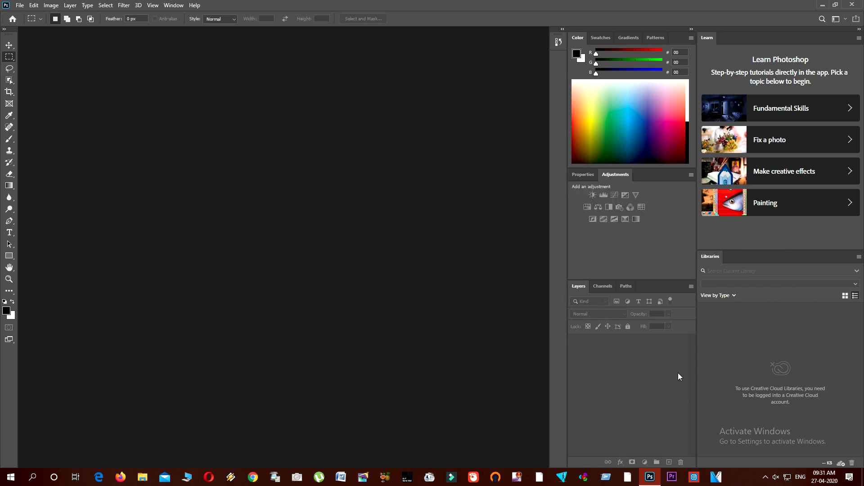
left_click(691, 175)
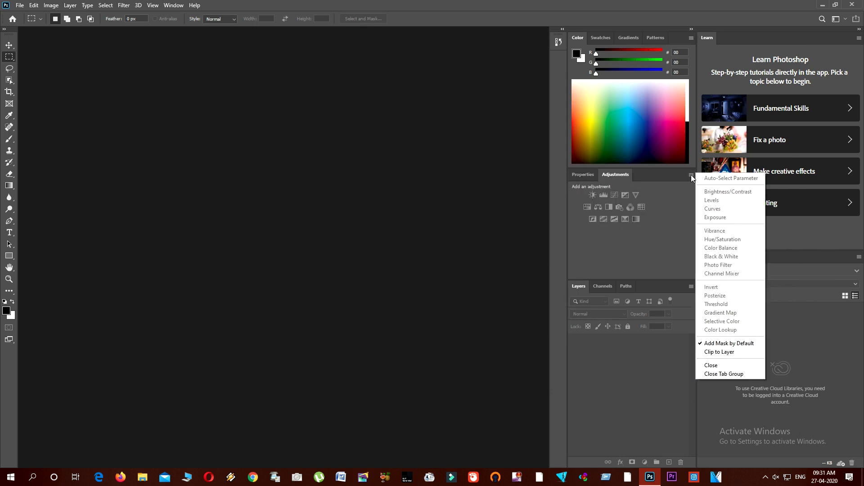
left_click(691, 38)
left_click(692, 39)
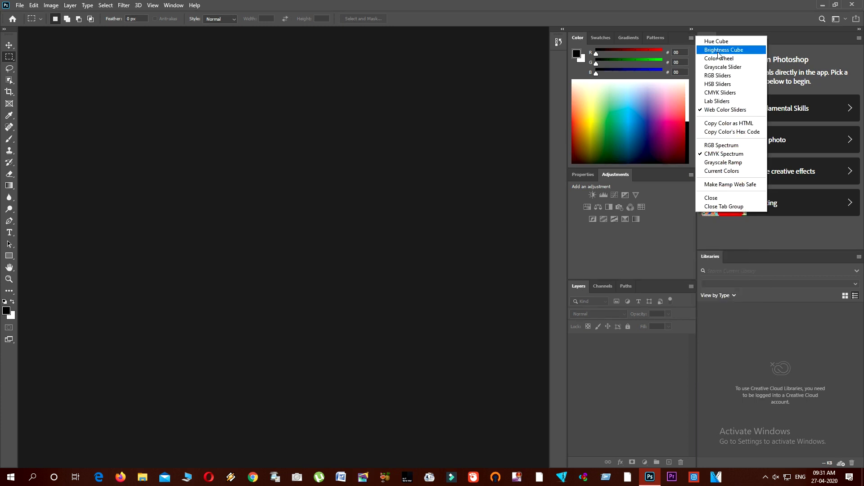